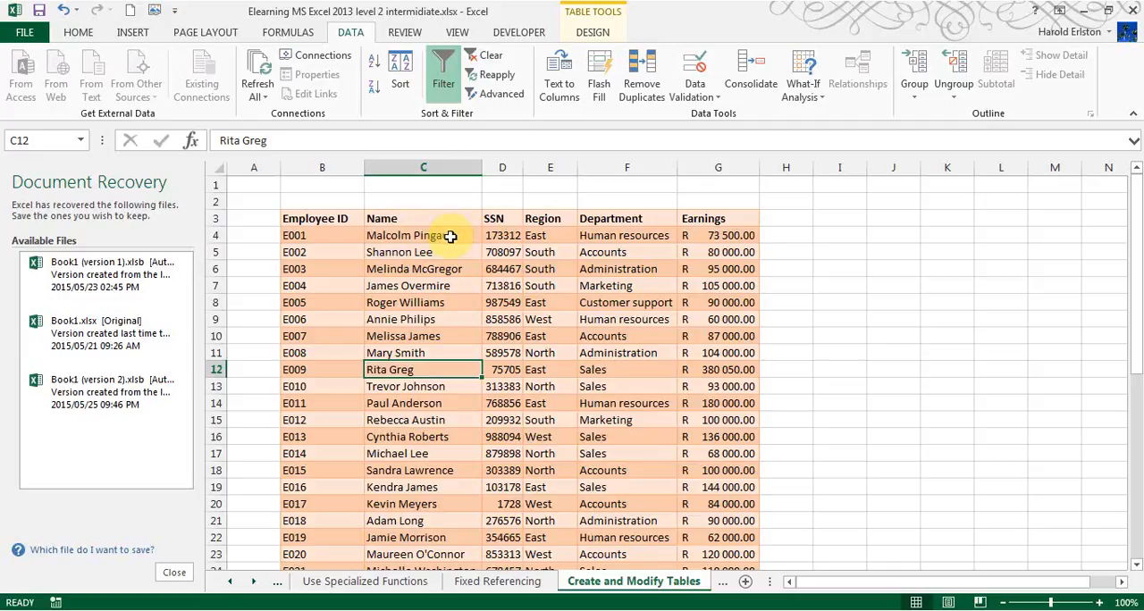
- Sort the employee table A to Z by Name and re-sort it A to Z by Region
{"action": "left_click", "coordinate": [449, 236]}
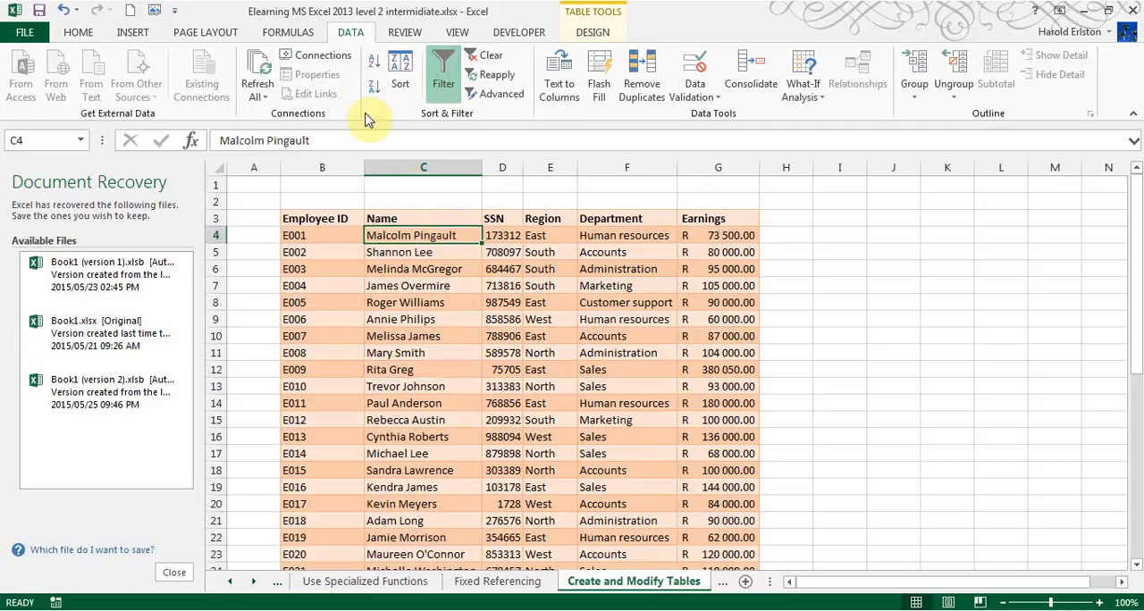
{"action": "left_click", "coordinate": [374, 70]}
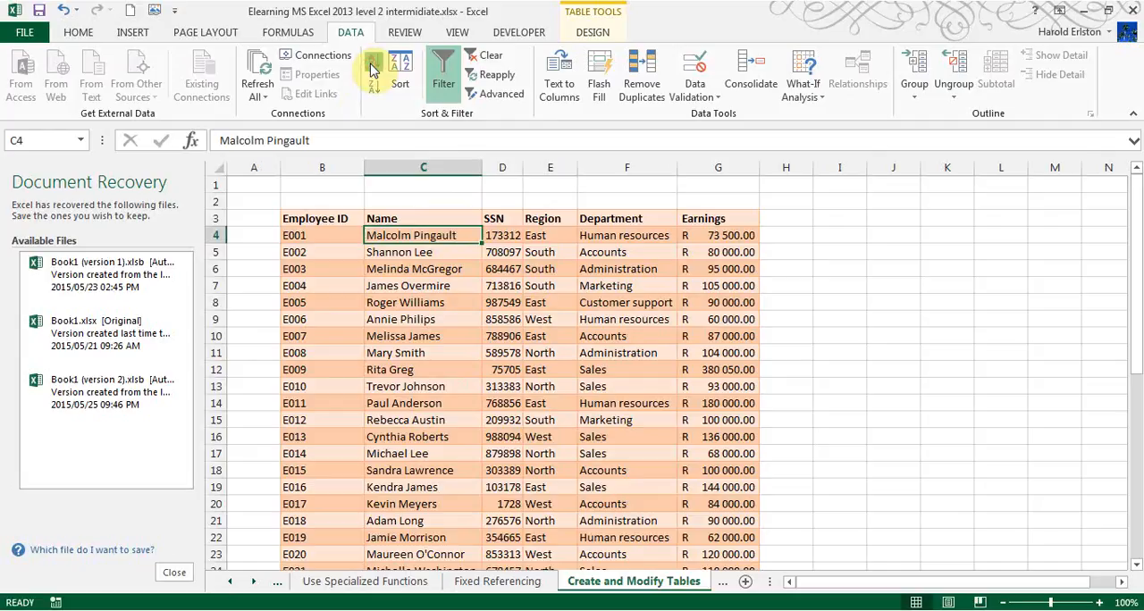
{"action": "left_click", "coordinate": [373, 70]}
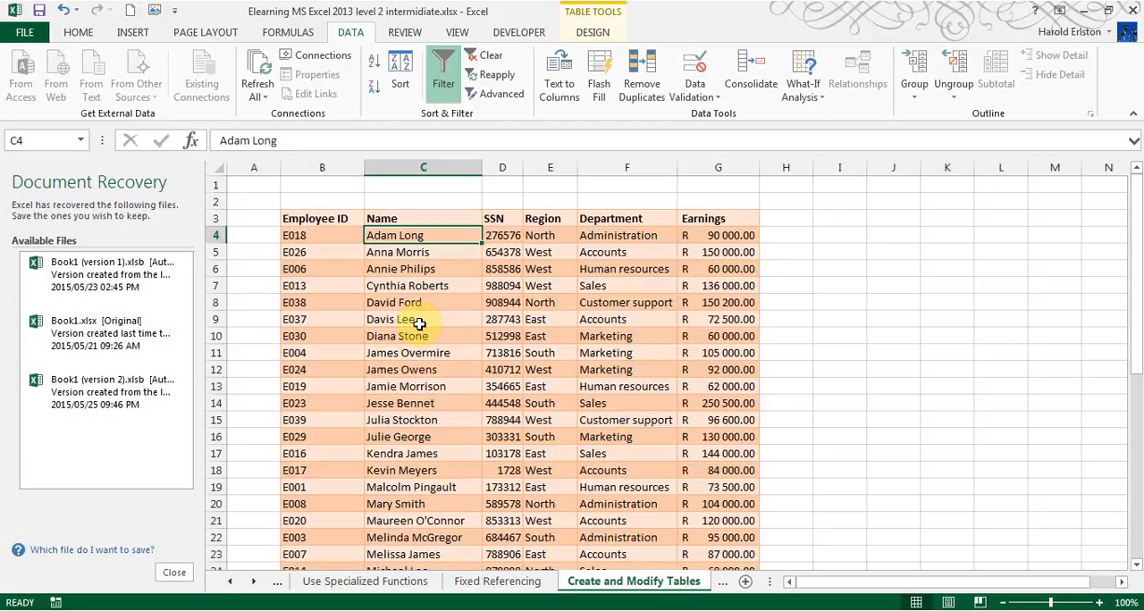
{"action": "left_click", "coordinate": [544, 235]}
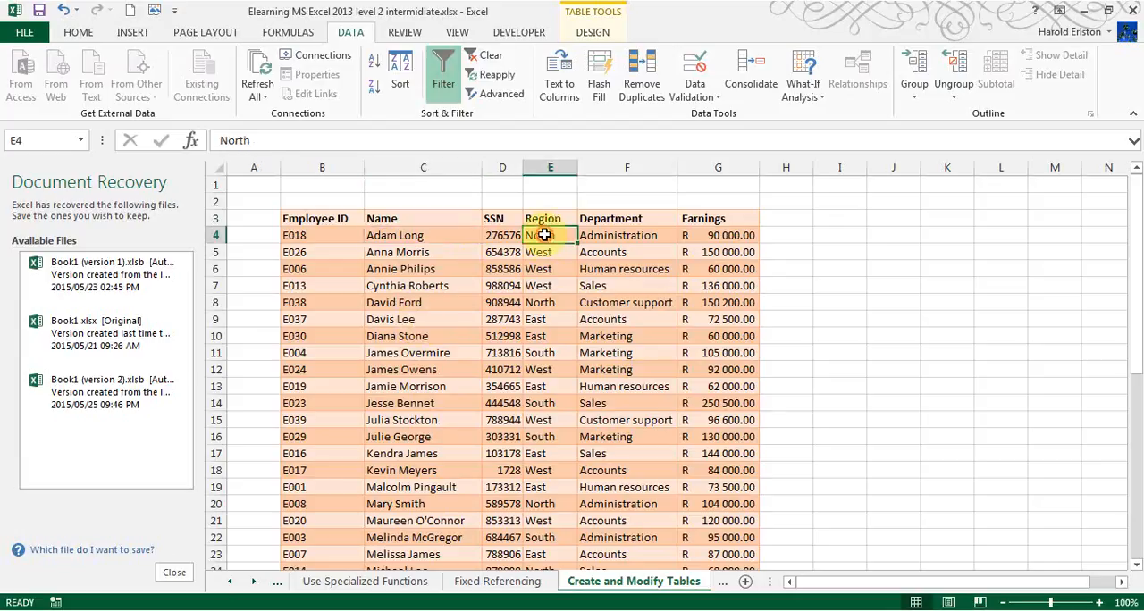
{"action": "left_click", "coordinate": [376, 59]}
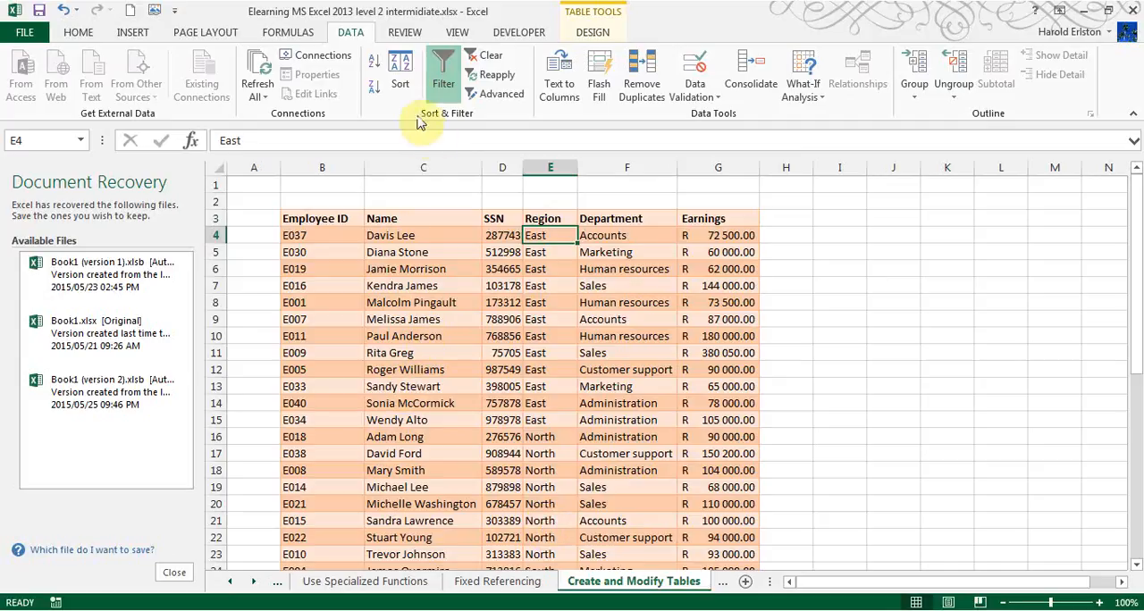
- Apply a custom sort to the table by Name and a second level by Region, both on values from A to Z
{"action": "left_click", "coordinate": [401, 85]}
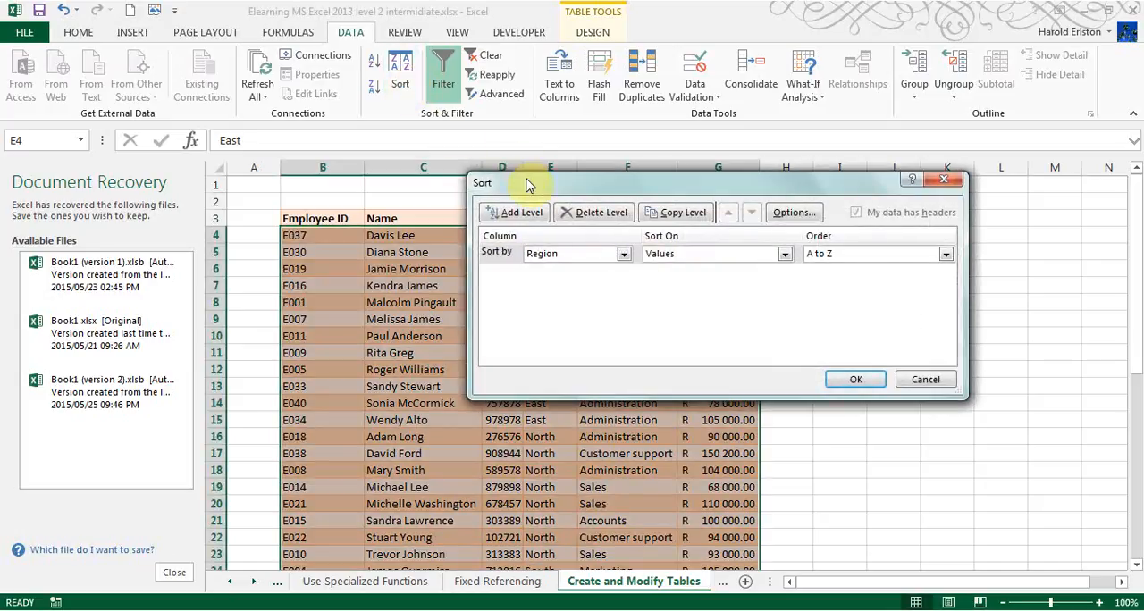
{"action": "left_click", "coordinate": [623, 256]}
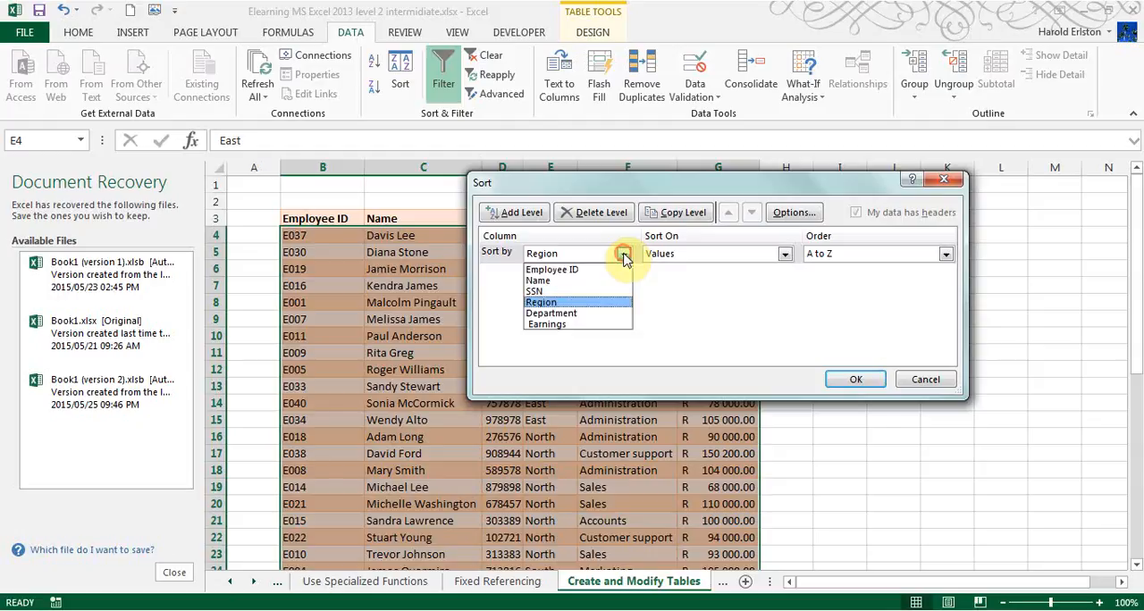
{"action": "left_click", "coordinate": [604, 277]}
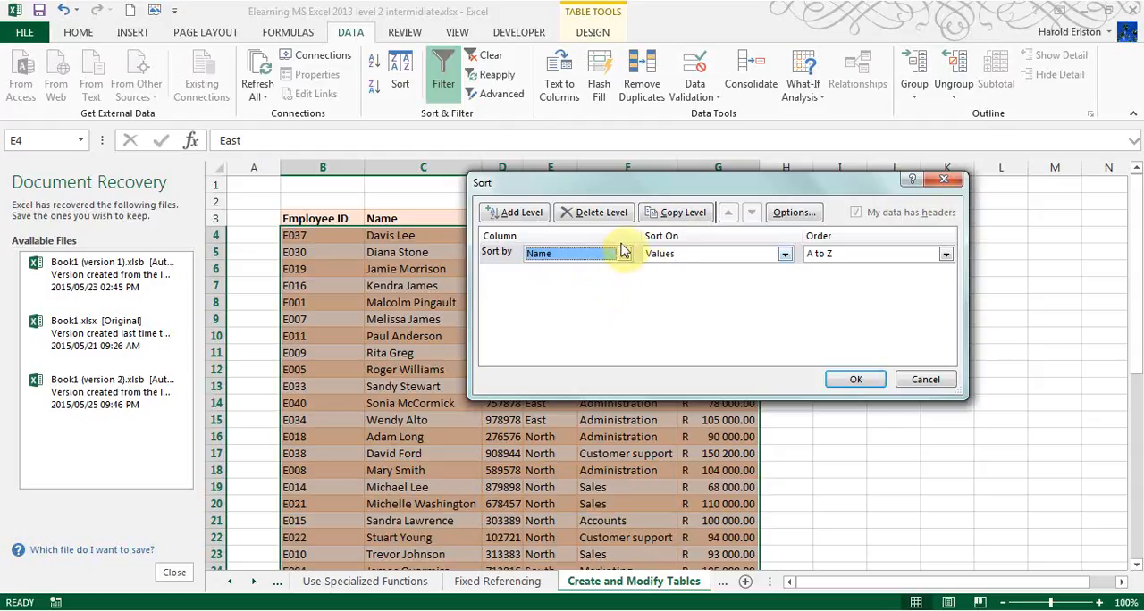
{"action": "left_click", "coordinate": [784, 257]}
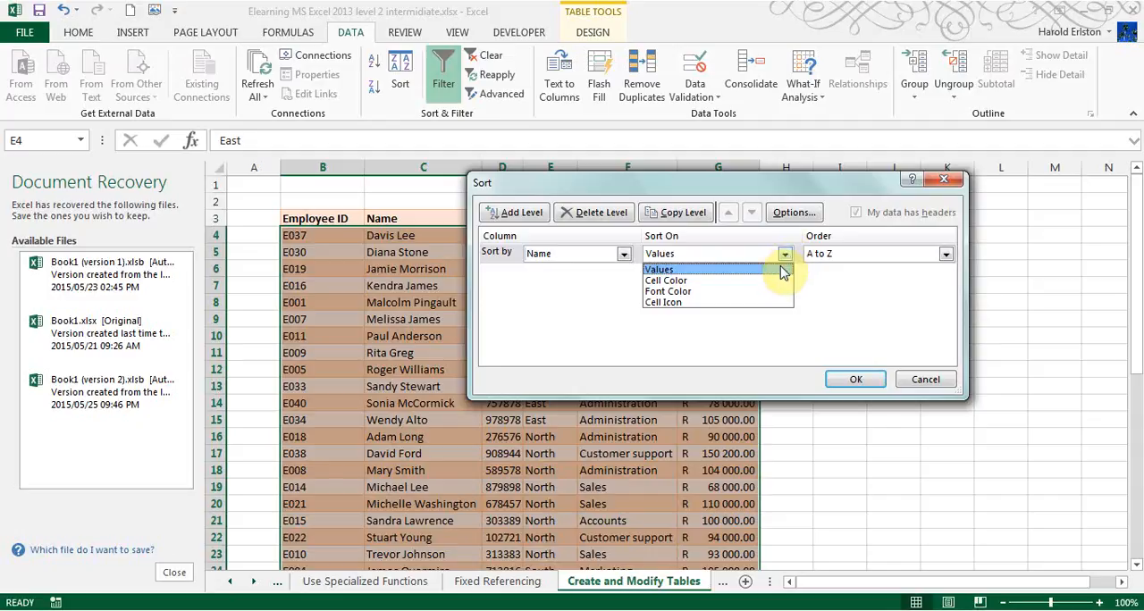
{"action": "left_click", "coordinate": [781, 269]}
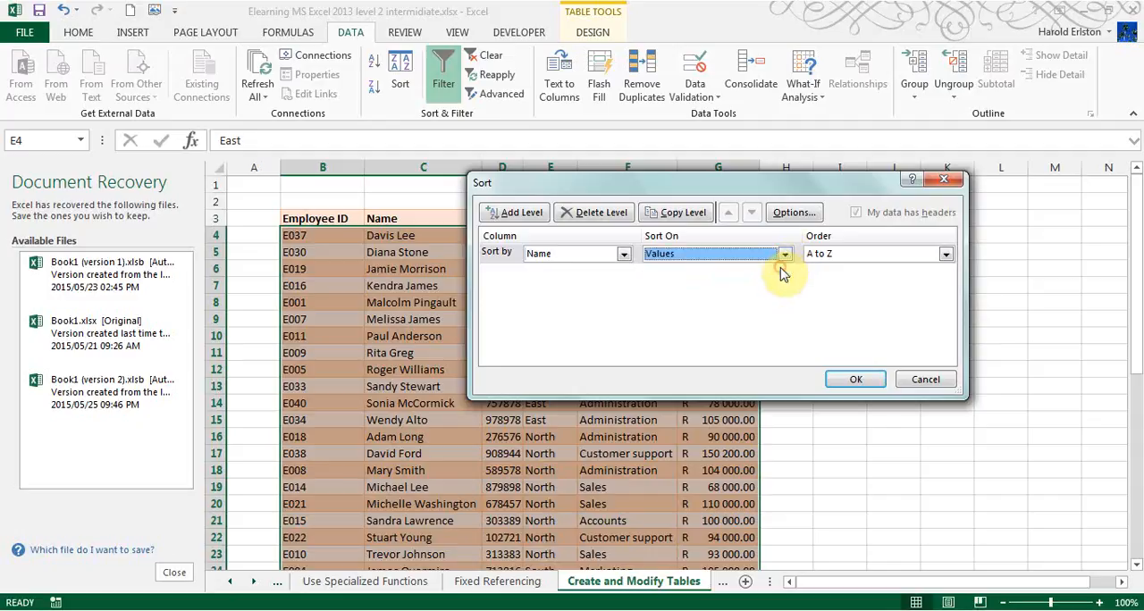
{"action": "left_click", "coordinate": [519, 217]}
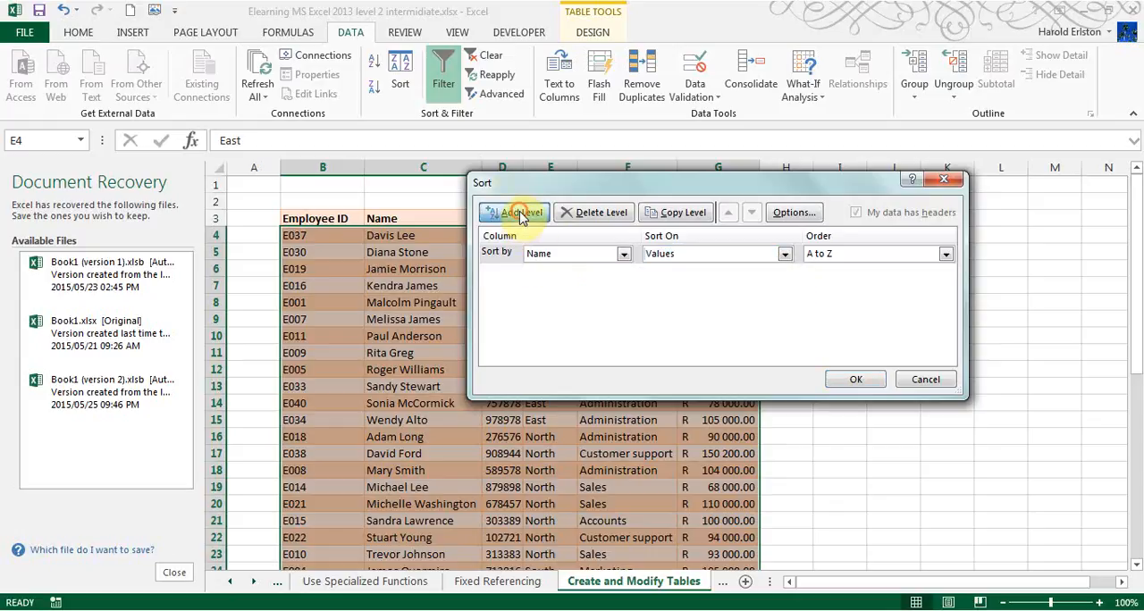
{"action": "left_click", "coordinate": [622, 272]}
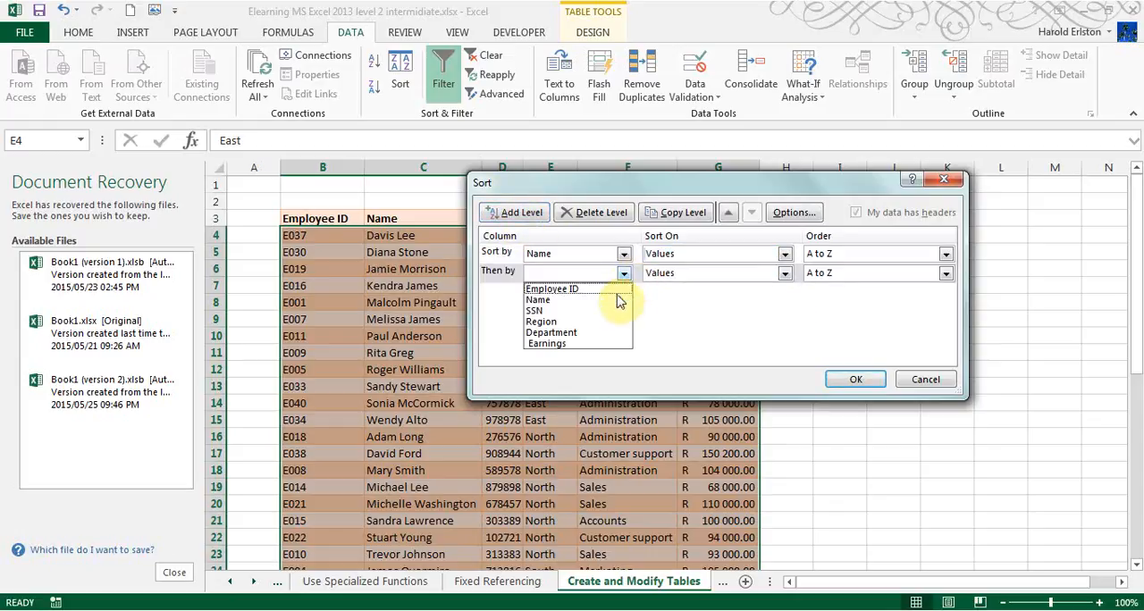
{"action": "left_click", "coordinate": [619, 322]}
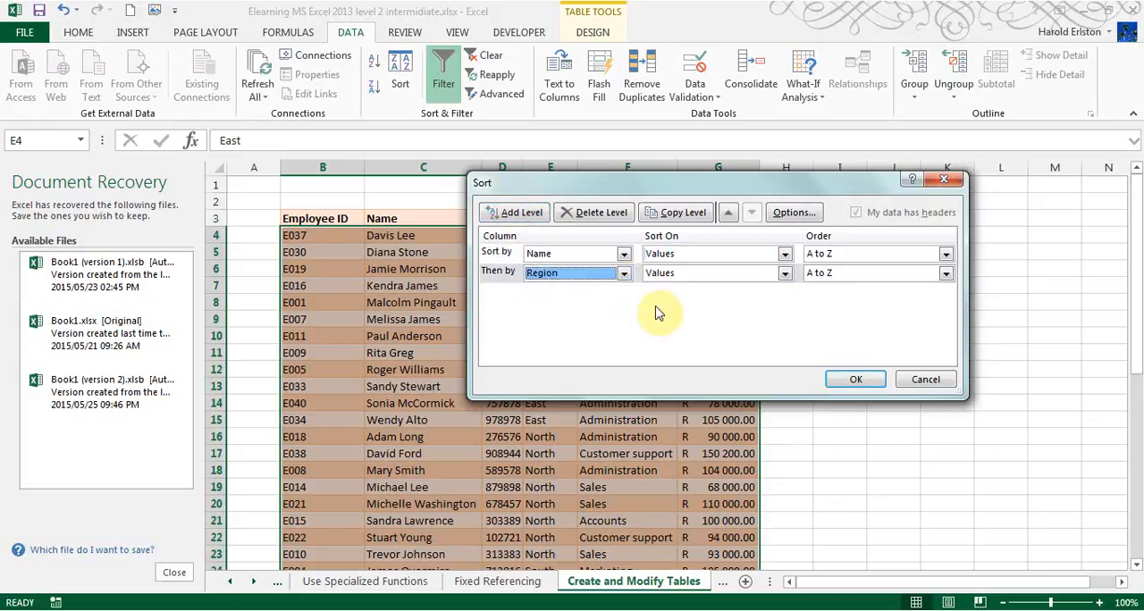
{"action": "left_click", "coordinate": [854, 379]}
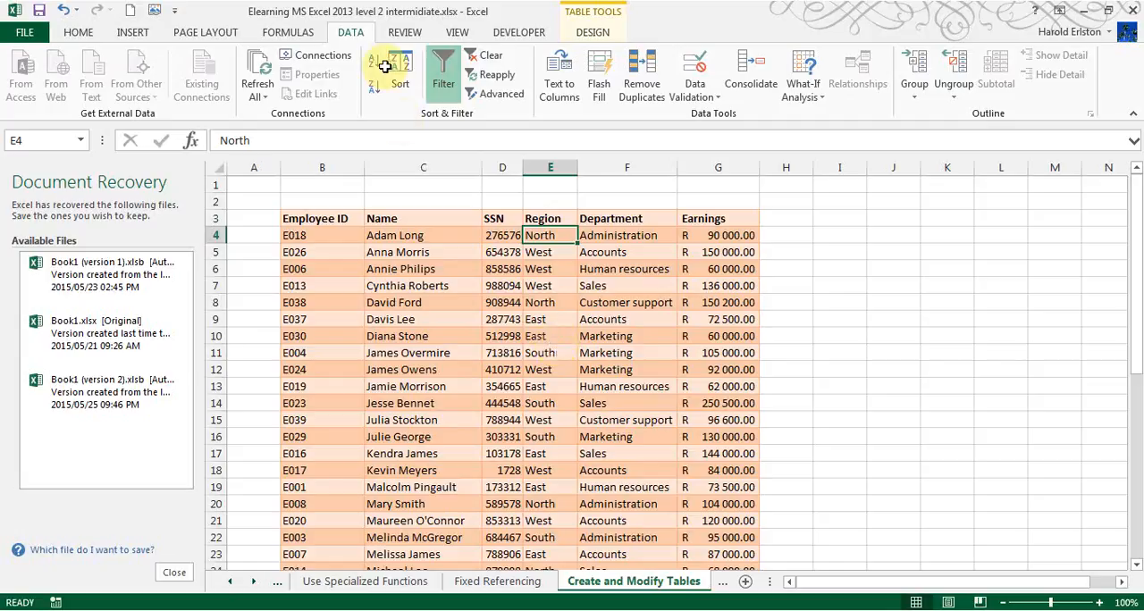
- Turn the table's filtering off and on again to display the filter buttons in its header row
{"action": "left_click", "coordinate": [445, 87]}
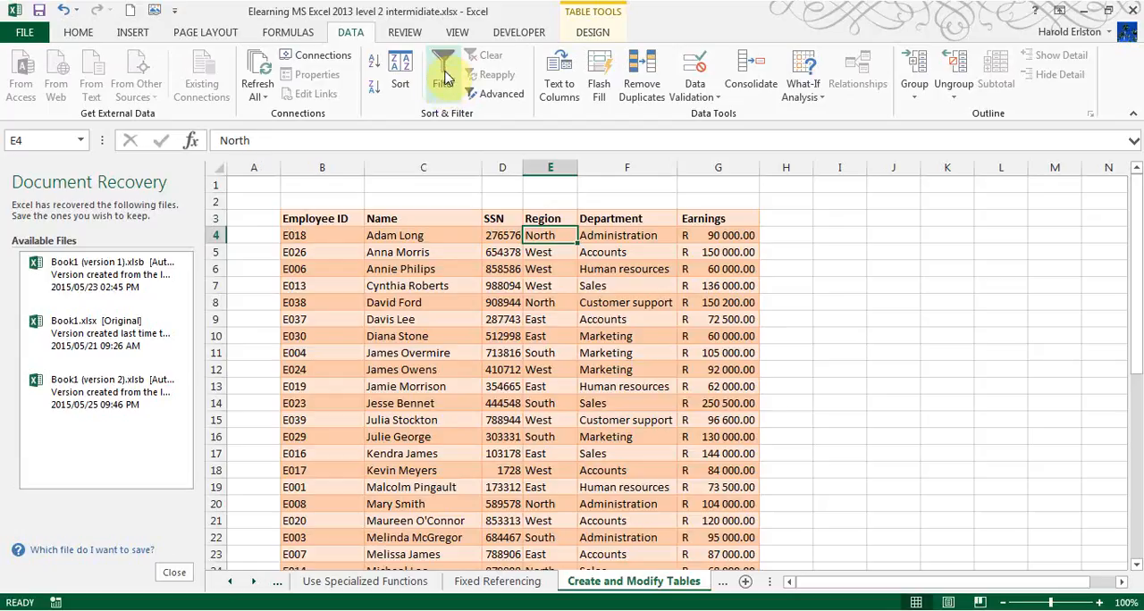
{"action": "left_click", "coordinate": [445, 77]}
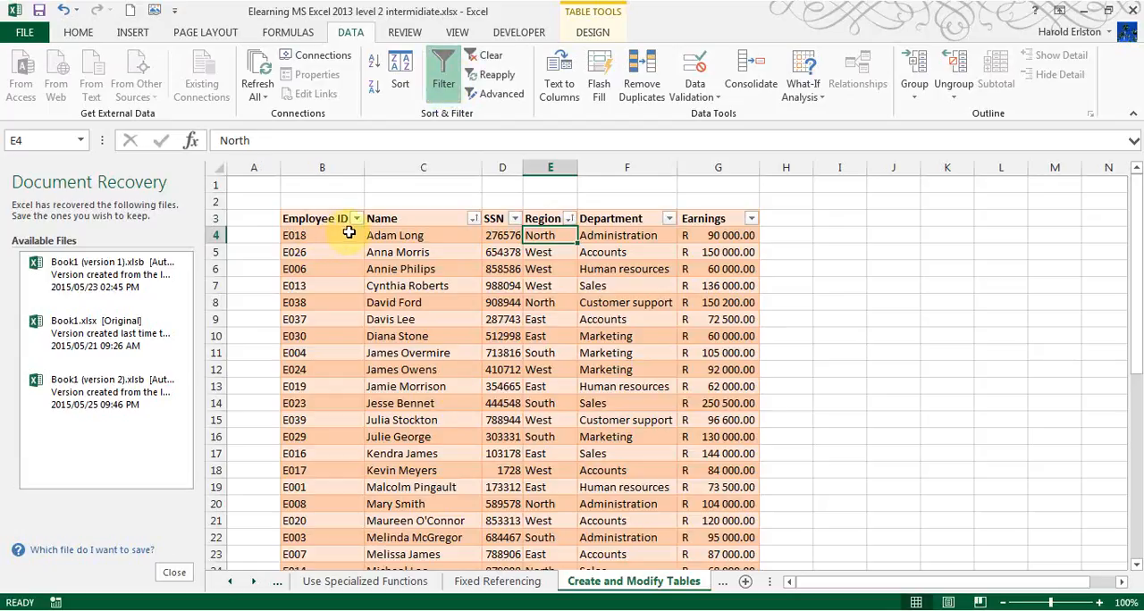
{"action": "left_click", "coordinate": [591, 32]}
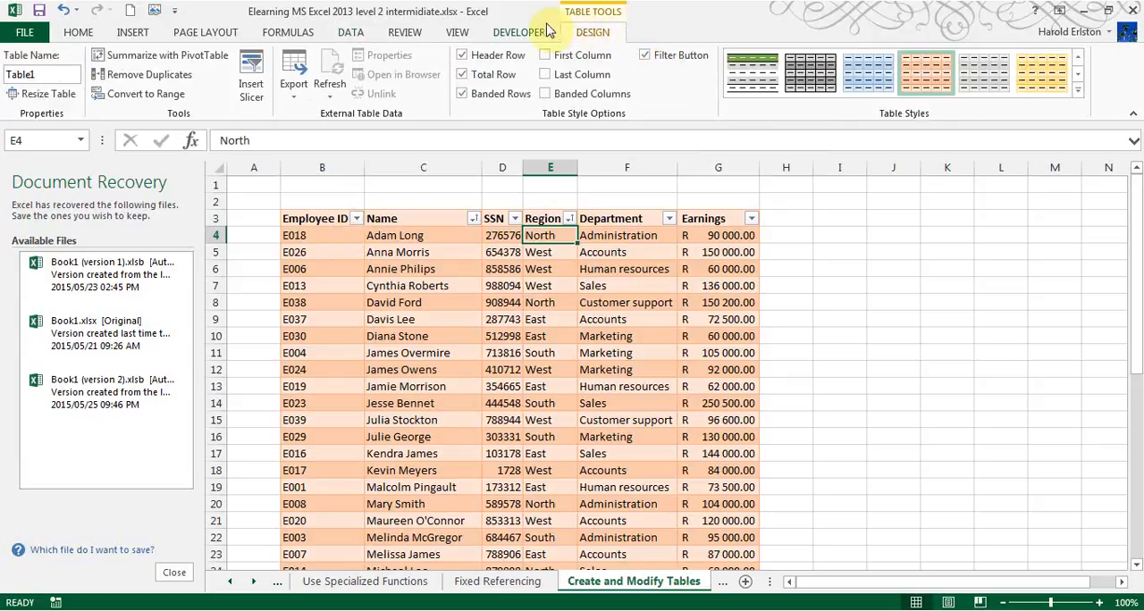
{"action": "left_click", "coordinate": [350, 32]}
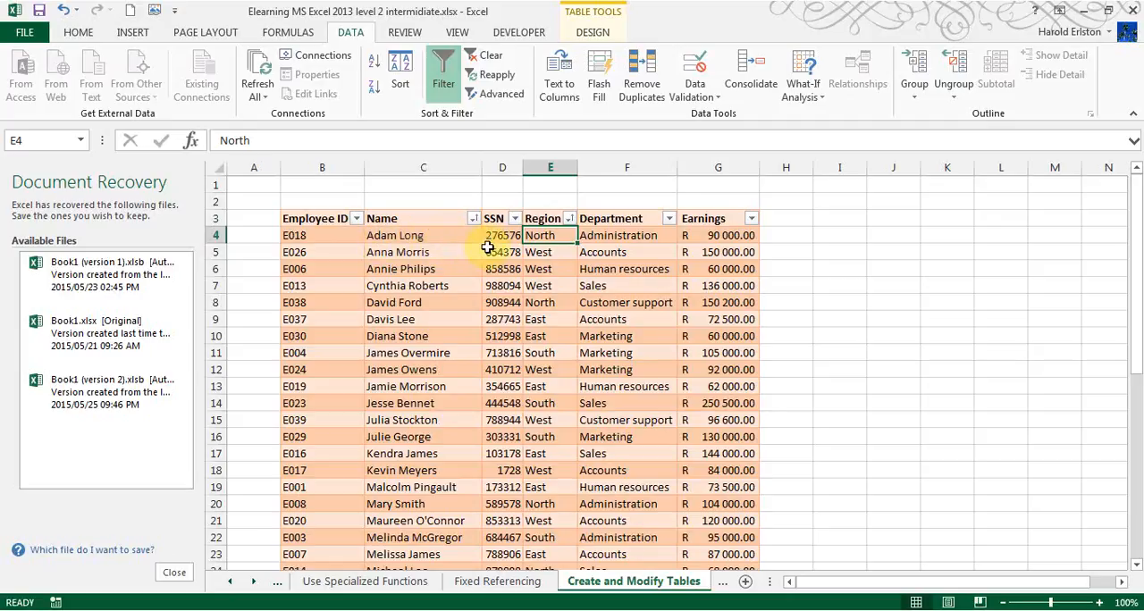
- Filter the Region column to show only North by excluding East, South and West
{"action": "left_click", "coordinate": [569, 219]}
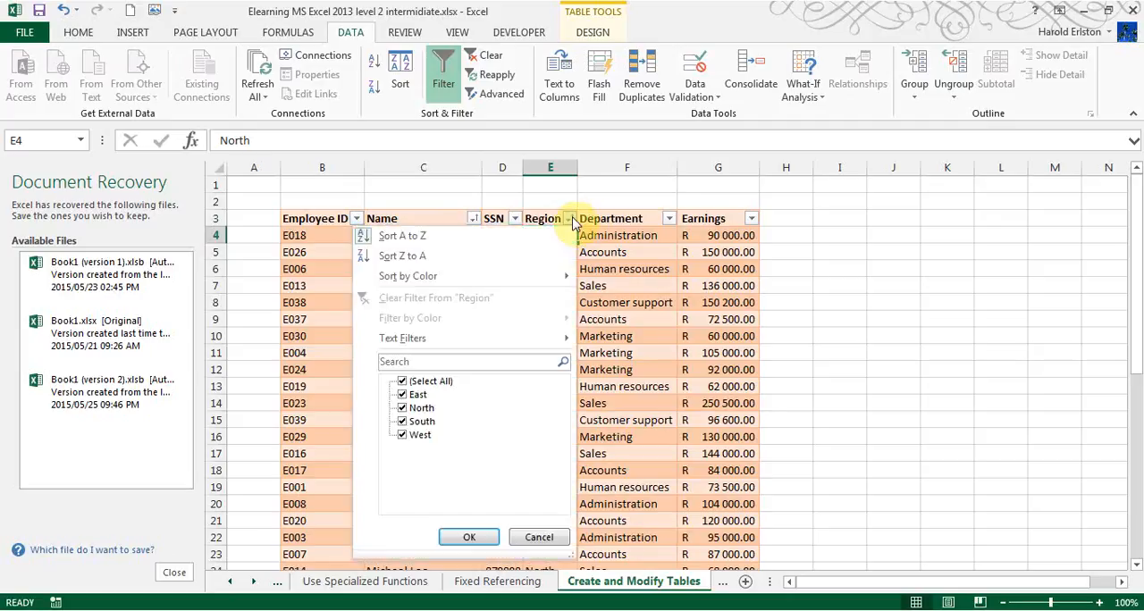
{"action": "left_click", "coordinate": [402, 395]}
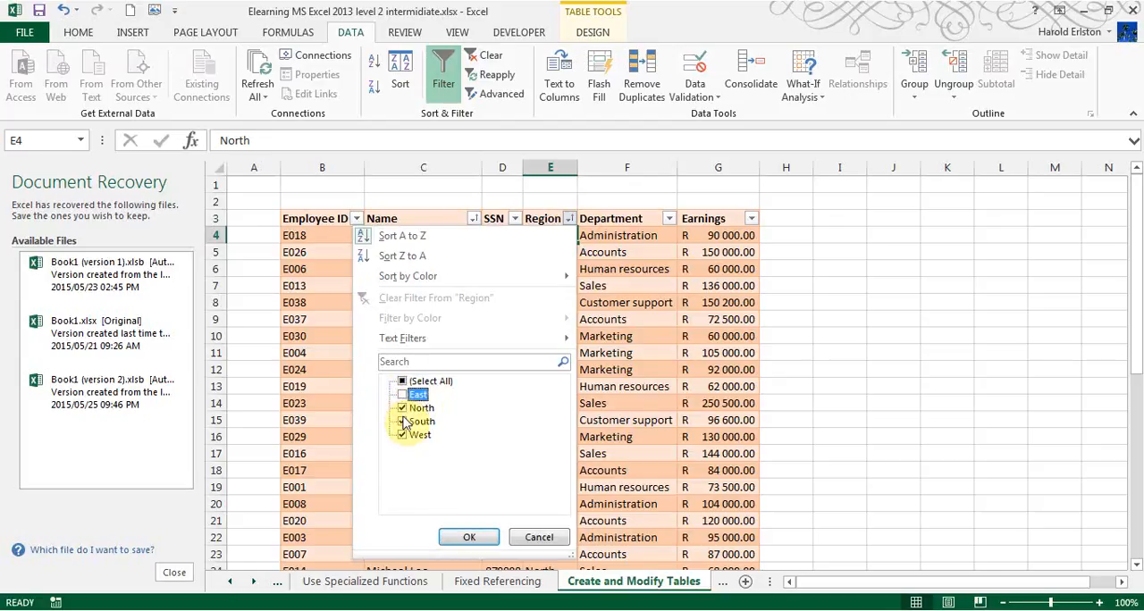
{"action": "left_click", "coordinate": [402, 421]}
{"action": "left_click", "coordinate": [402, 435]}
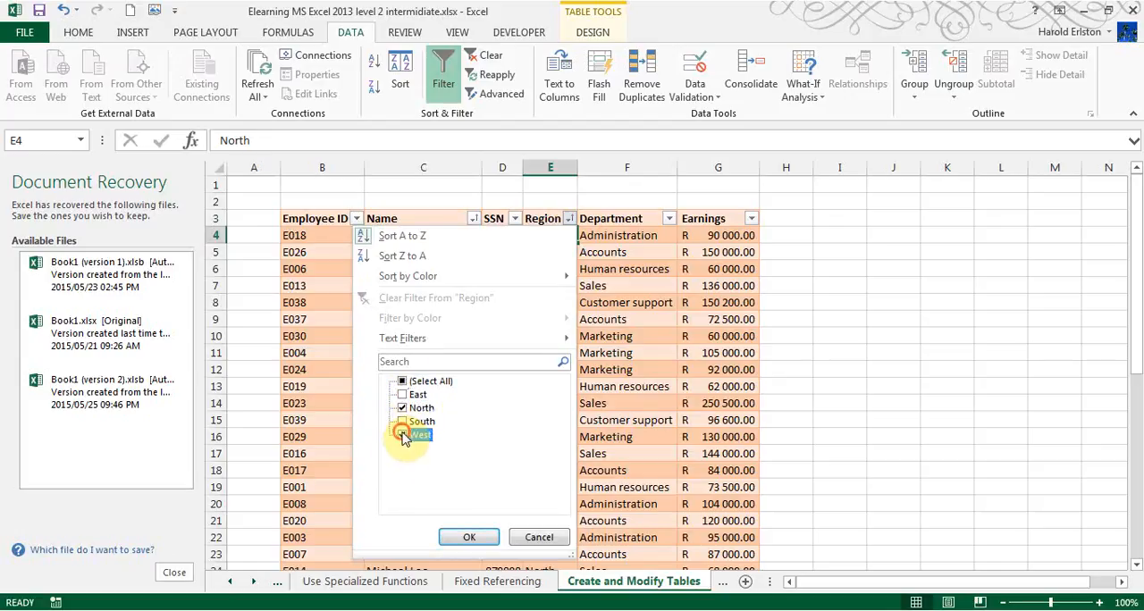
{"action": "left_click", "coordinate": [469, 536]}
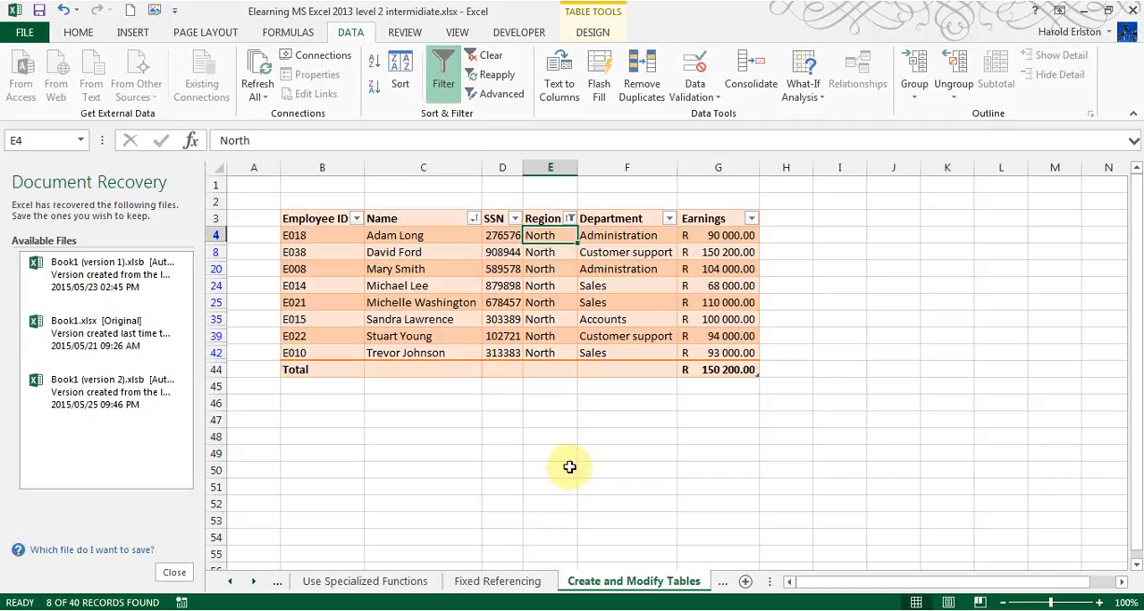
- Add South to the Region filter alongside North
{"action": "left_click", "coordinate": [570, 219]}
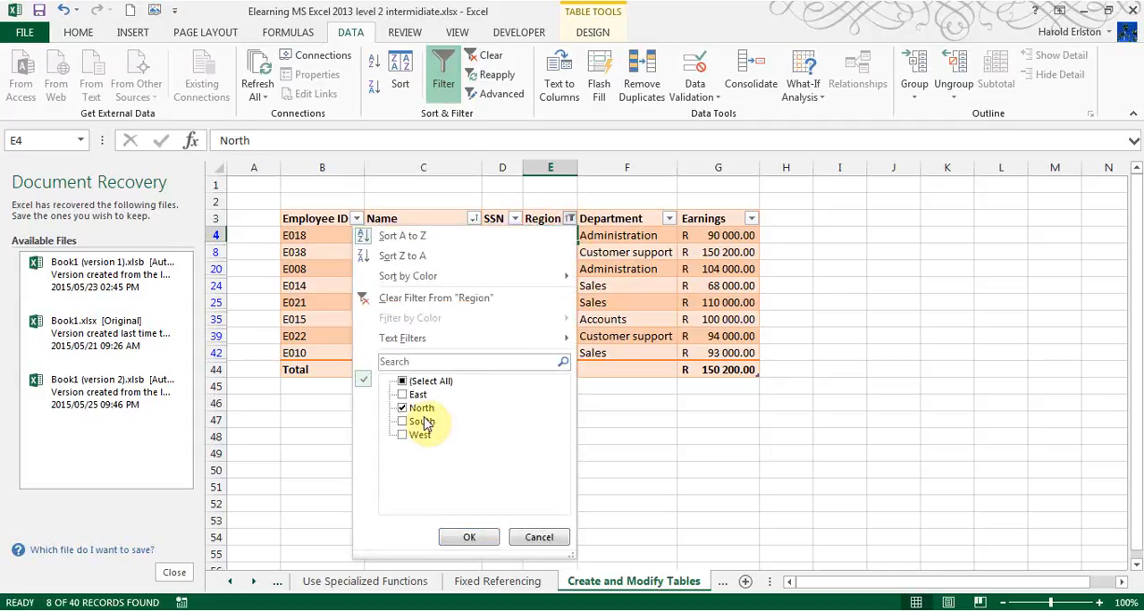
{"action": "left_click", "coordinate": [407, 422]}
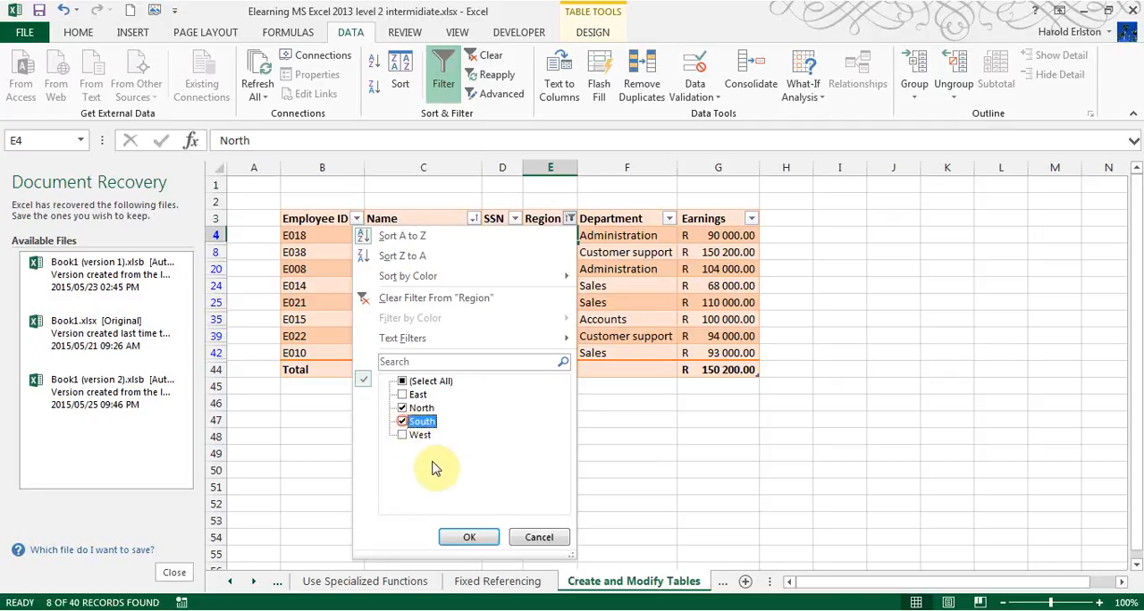
{"action": "left_click", "coordinate": [469, 536]}
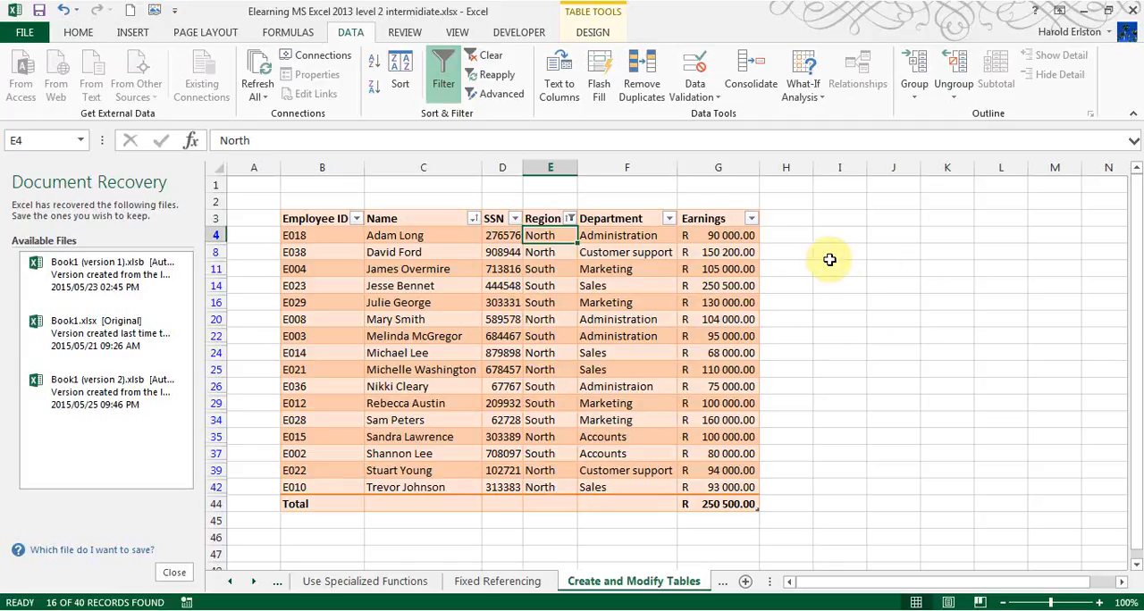
- Format the Administration cell F4 in the Department column with a blue font and a yellow fill
{"action": "left_click", "coordinate": [624, 234]}
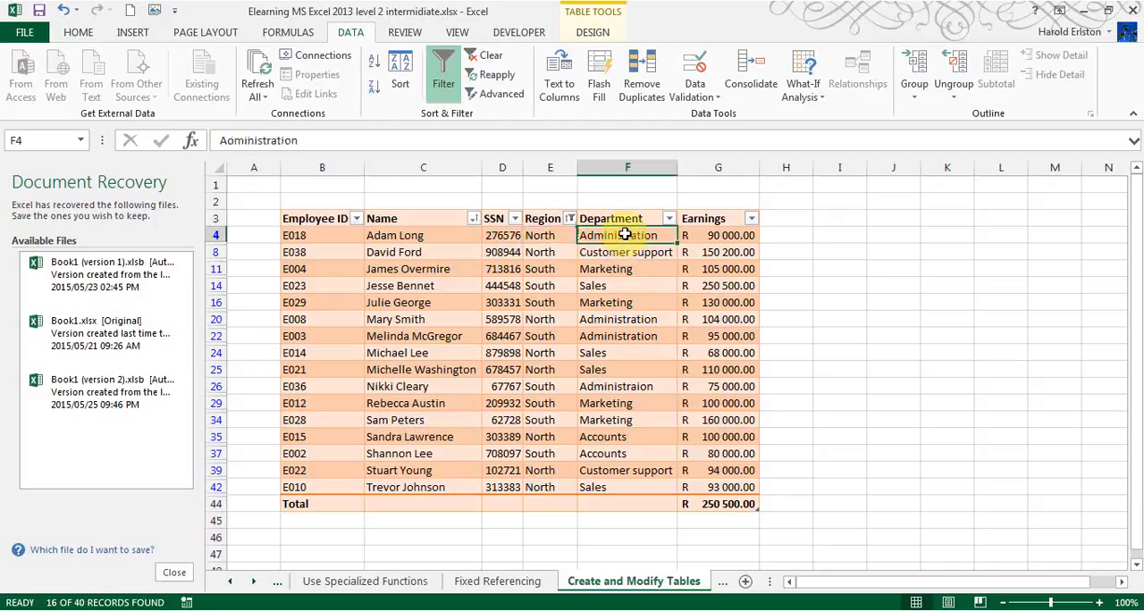
{"action": "left_click", "coordinate": [77, 32]}
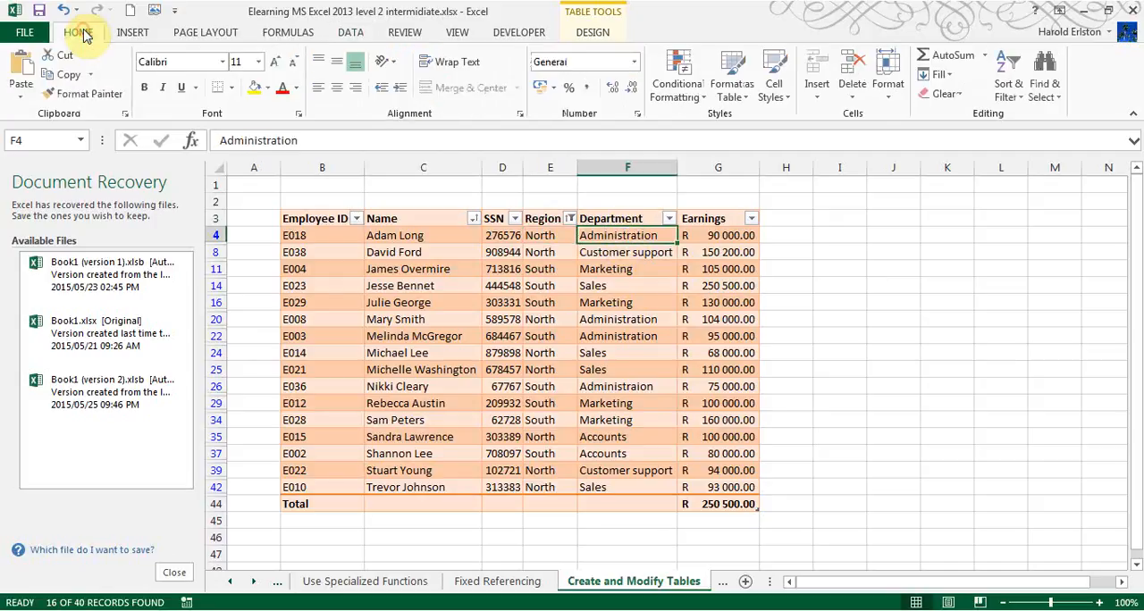
{"action": "left_click", "coordinate": [296, 87]}
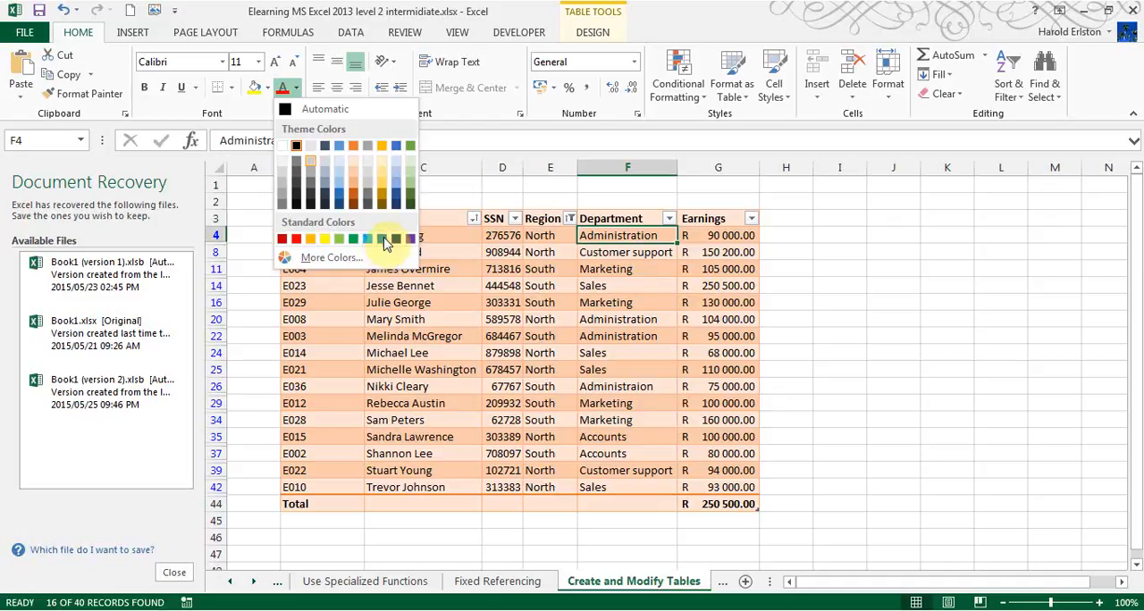
{"action": "left_click", "coordinate": [386, 240]}
{"action": "left_click", "coordinate": [382, 237]}
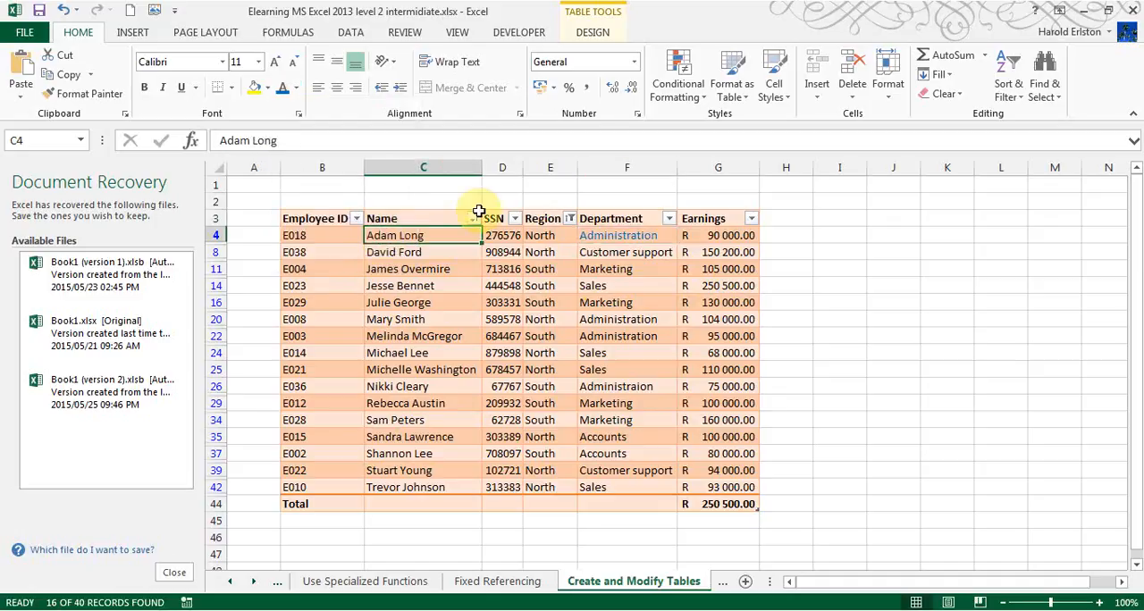
{"action": "left_click", "coordinate": [255, 91]}
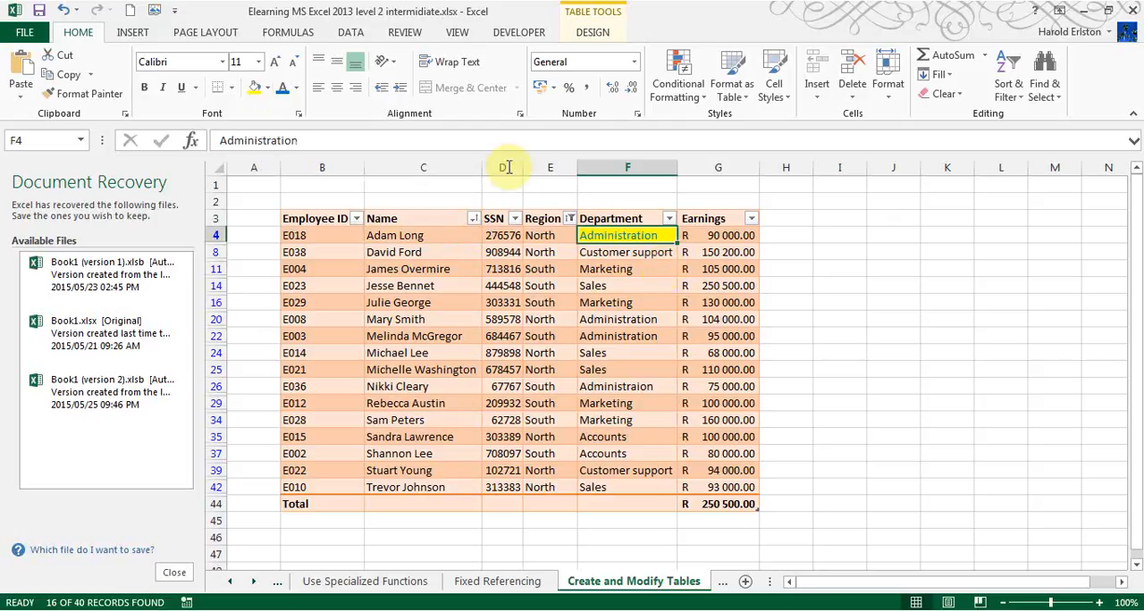
- Copy the formatting of cell F4 to the other Administration entries in F20, F22 and F26 with Format Painter
{"action": "left_click", "coordinate": [109, 94]}
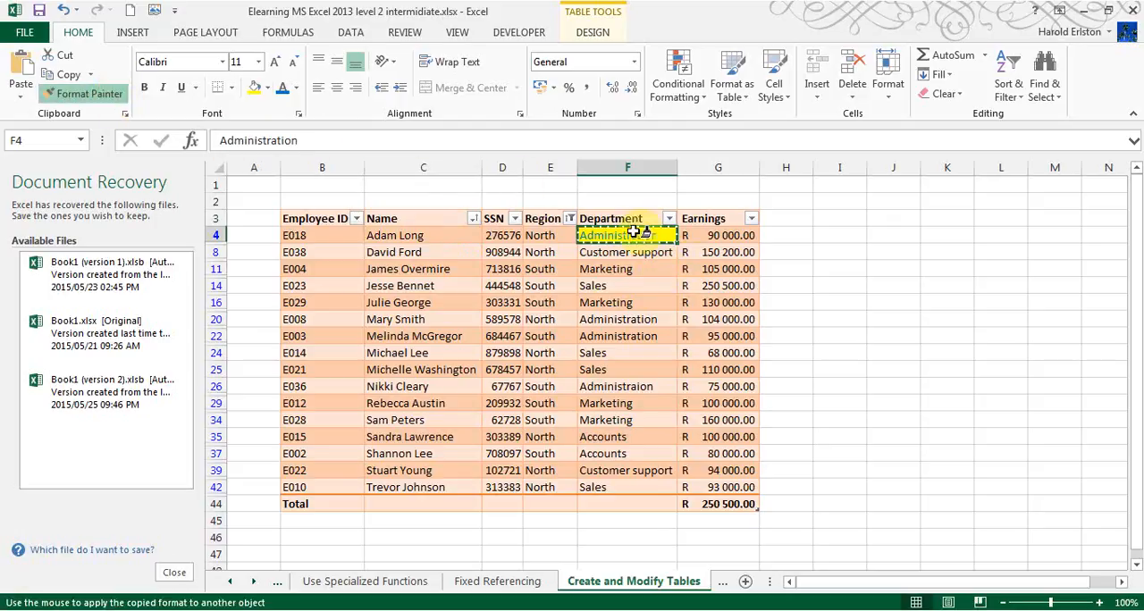
{"action": "left_click_drag", "start_coordinate": [647, 319], "coordinate": [644, 329]}
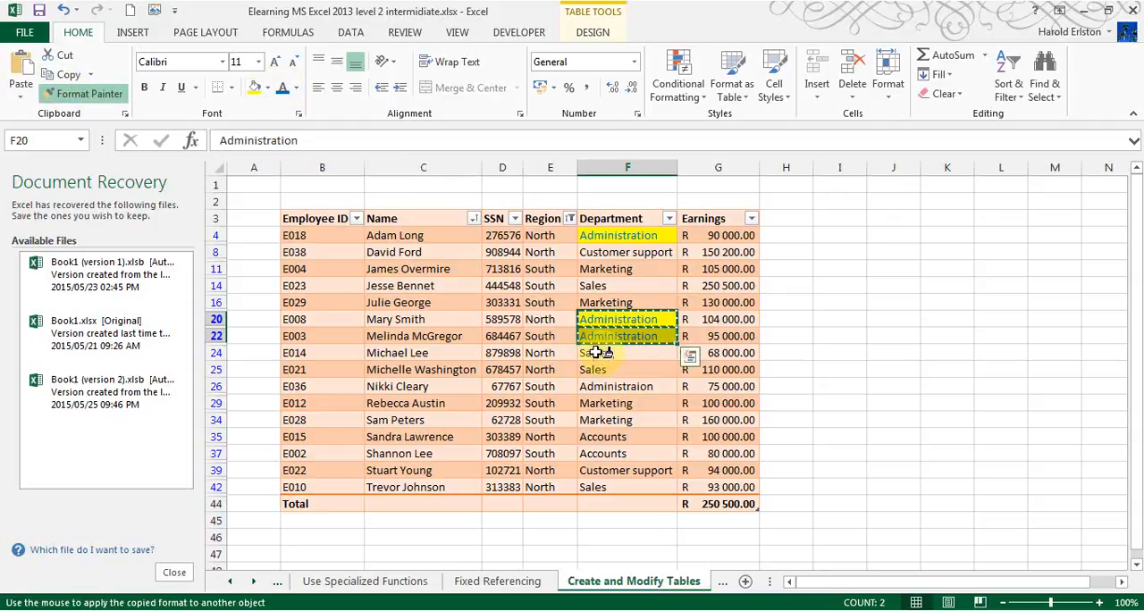
{"action": "left_click", "coordinate": [593, 386]}
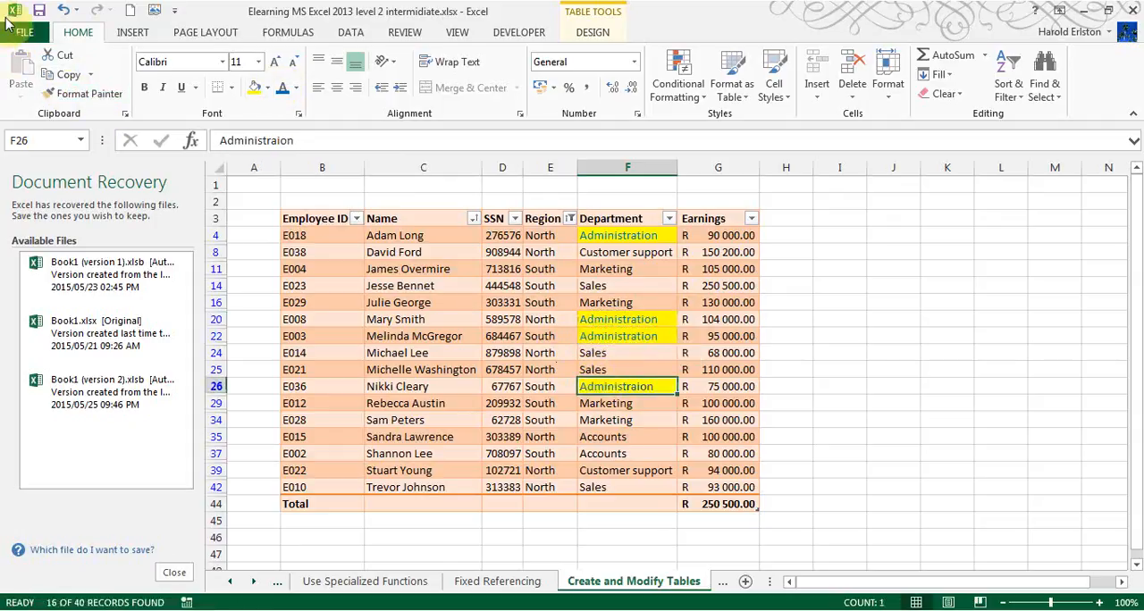
{"action": "left_click", "coordinate": [84, 96]}
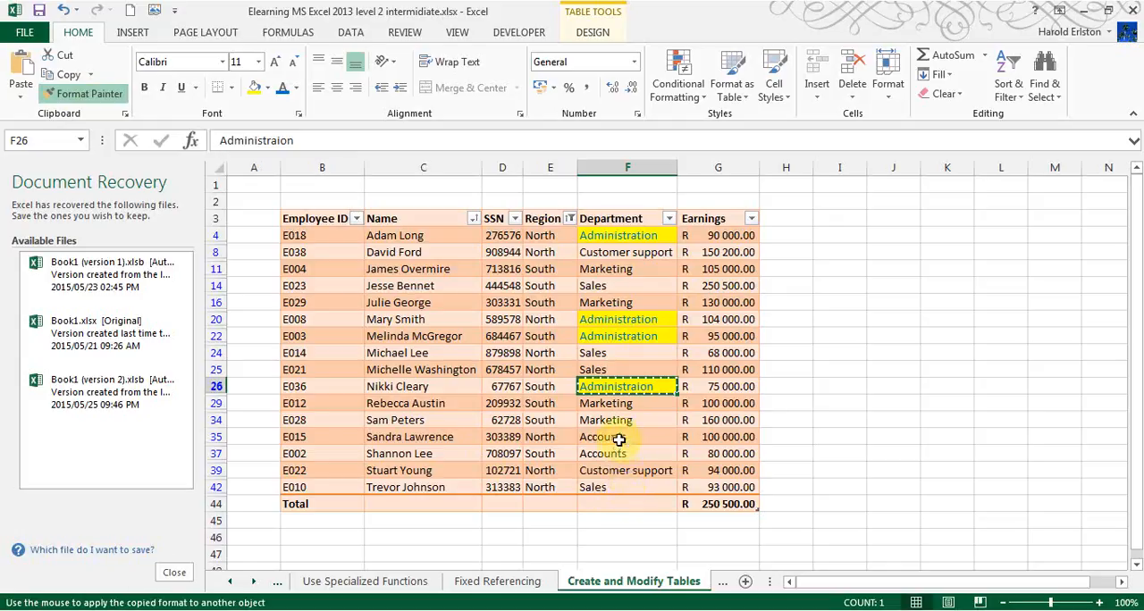
{"action": "key", "text": "Escape"}
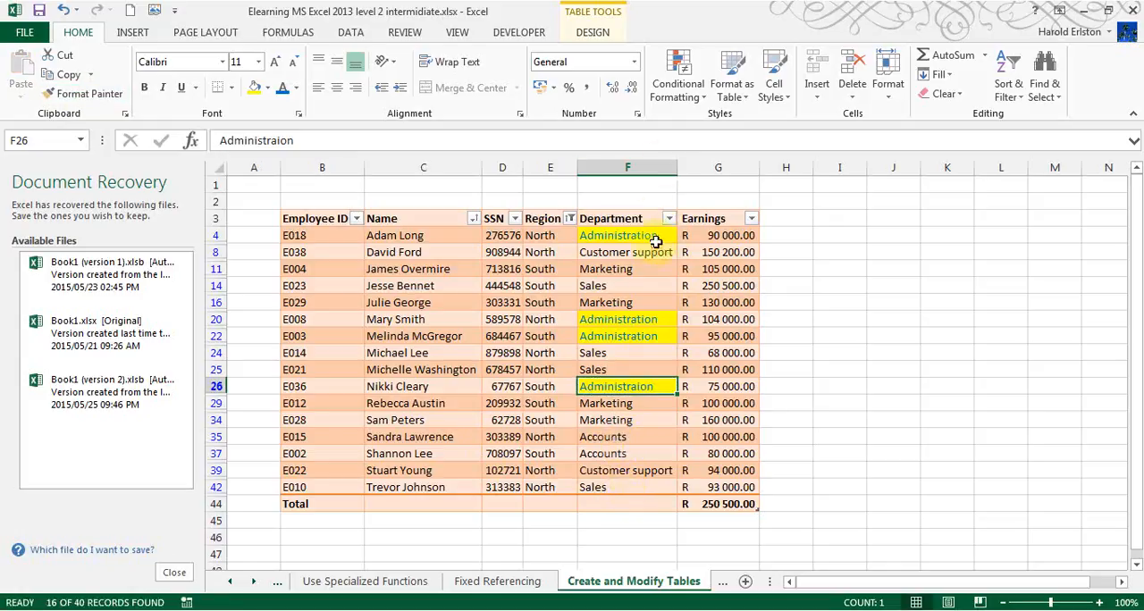
- Filter the Department column by the yellow cell colour and clear the Department filter again
{"action": "left_click", "coordinate": [667, 221]}
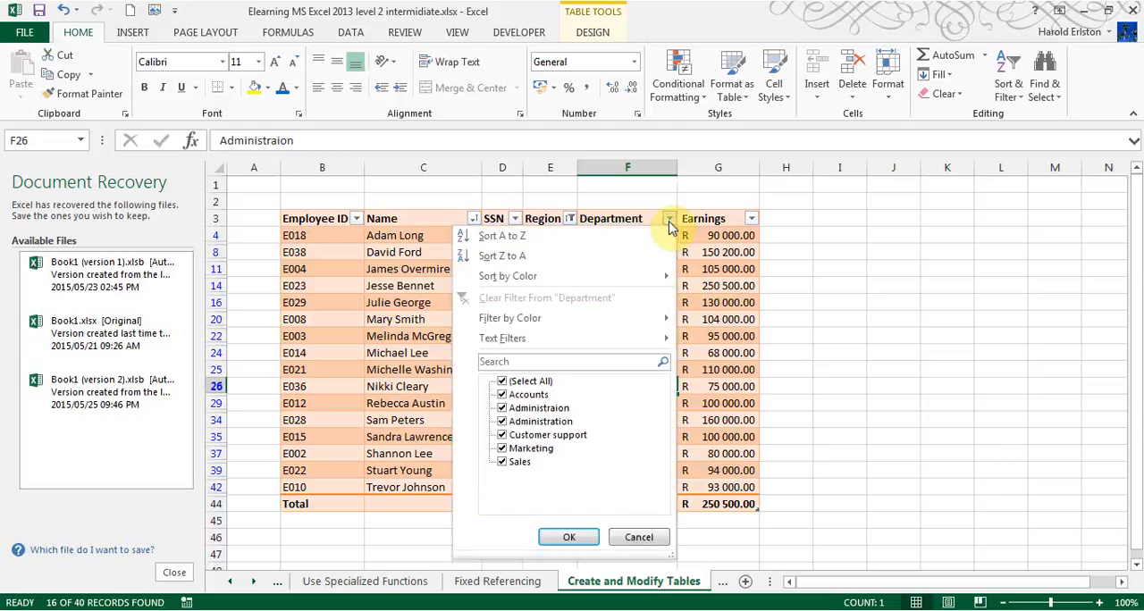
{"action": "mouse_move", "coordinate": [545, 339]}
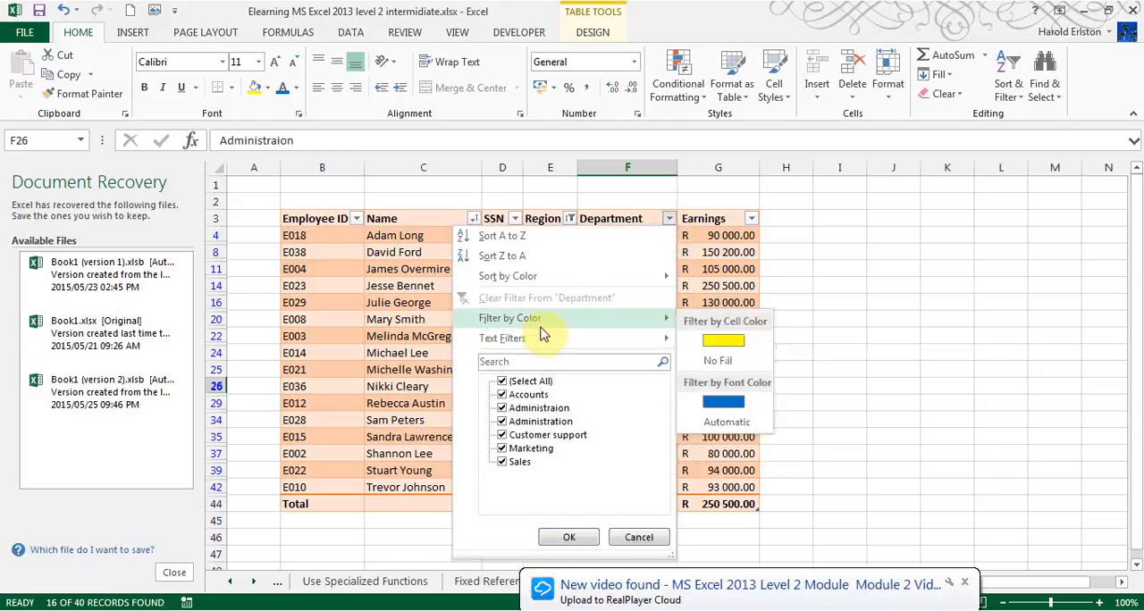
{"action": "left_click", "coordinate": [726, 339]}
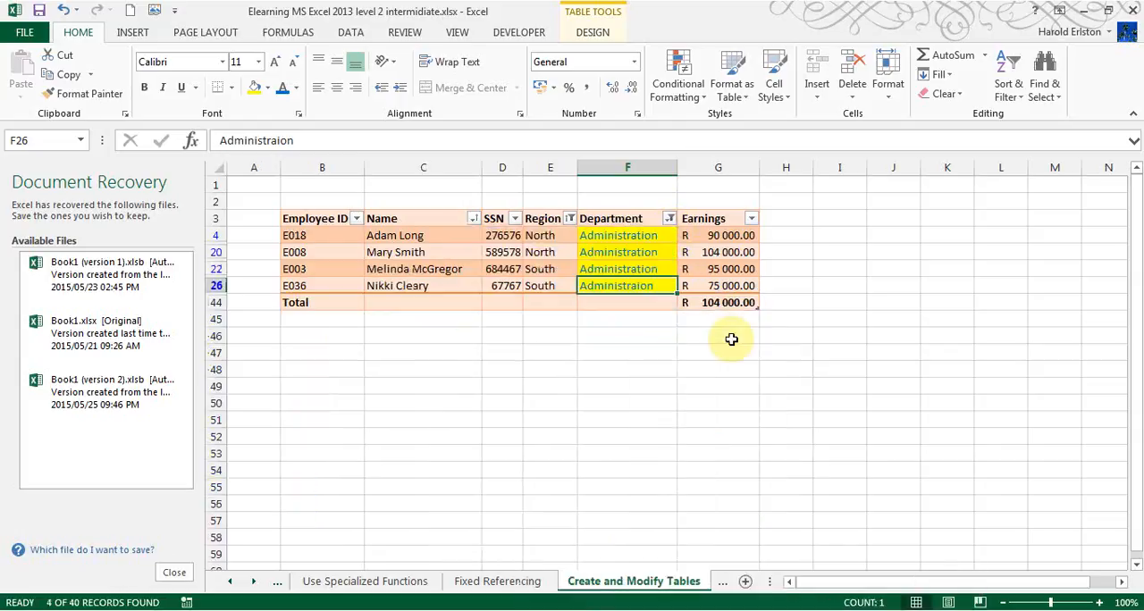
{"action": "left_click", "coordinate": [669, 219]}
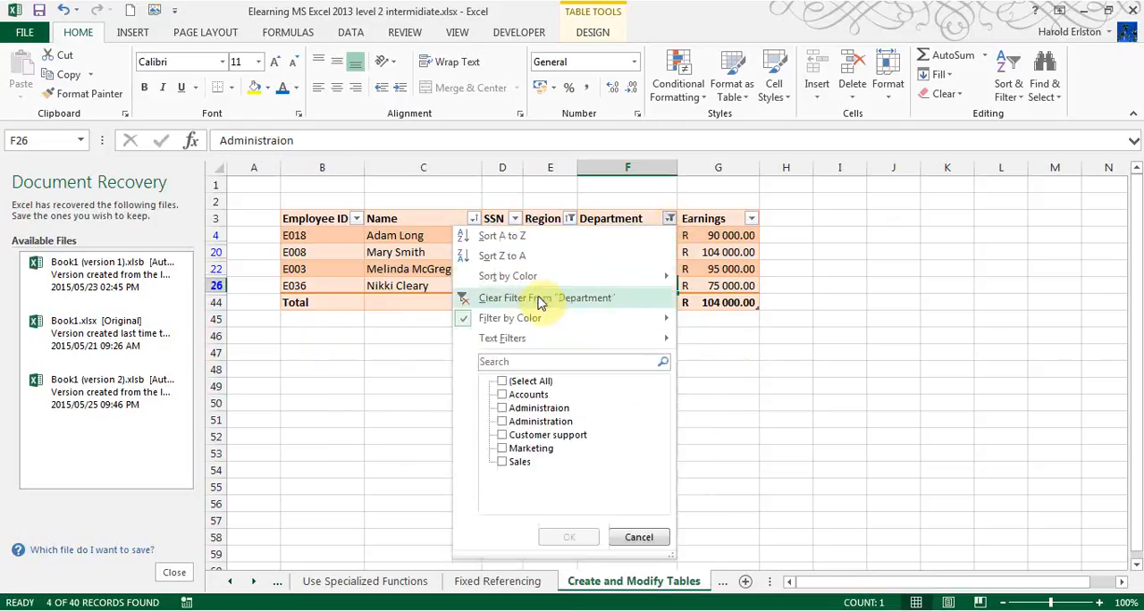
{"action": "left_click", "coordinate": [541, 300]}
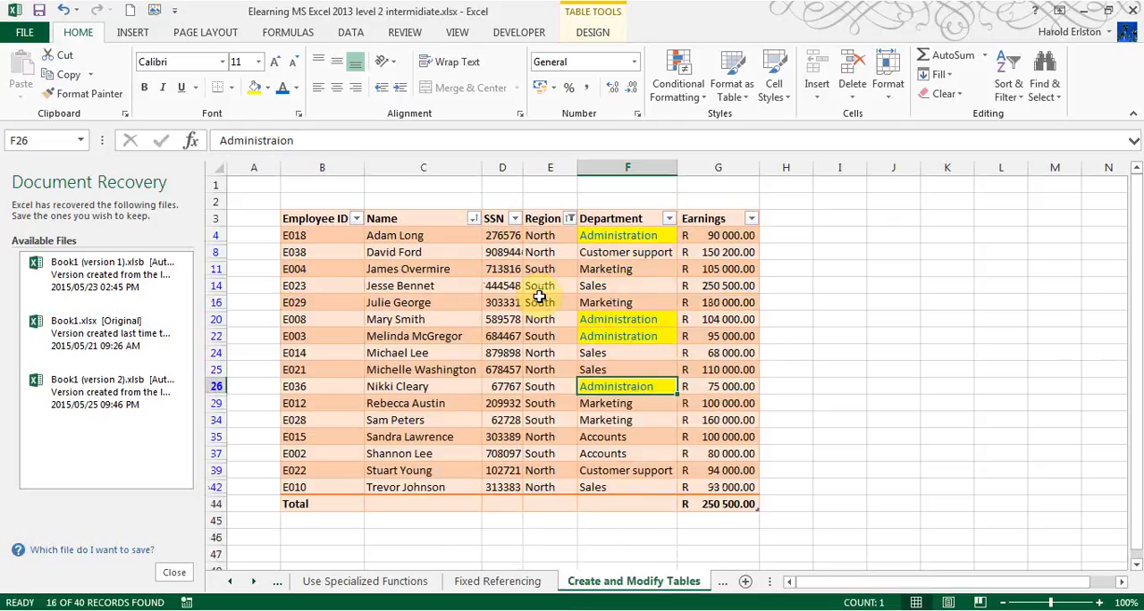
- Sort the table by the Region column from A to Z
{"action": "left_click", "coordinate": [398, 234]}
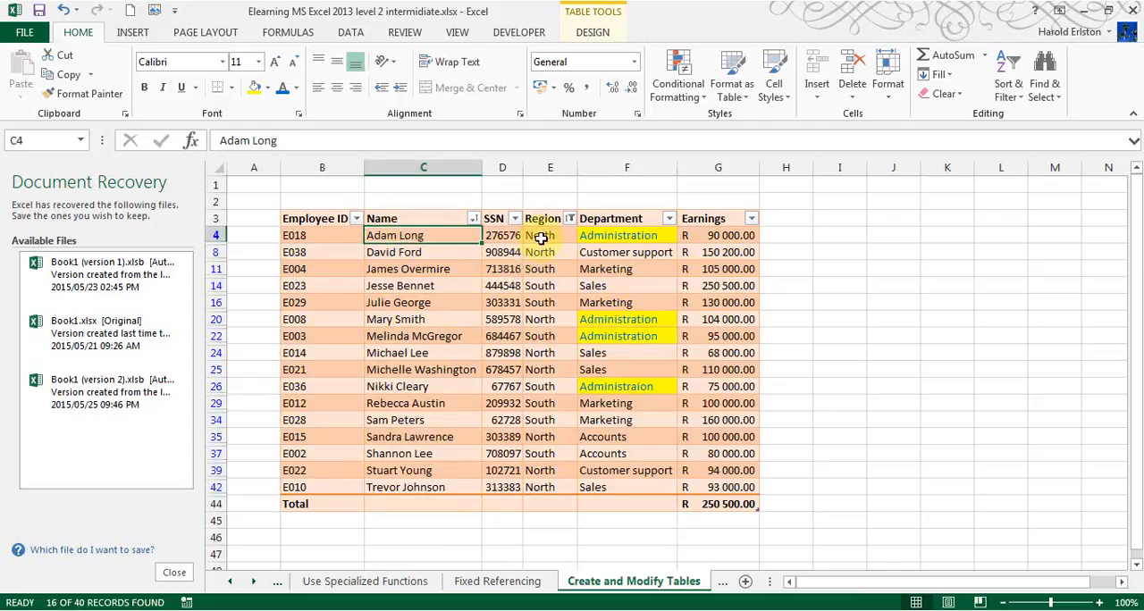
{"action": "left_click", "coordinate": [542, 237]}
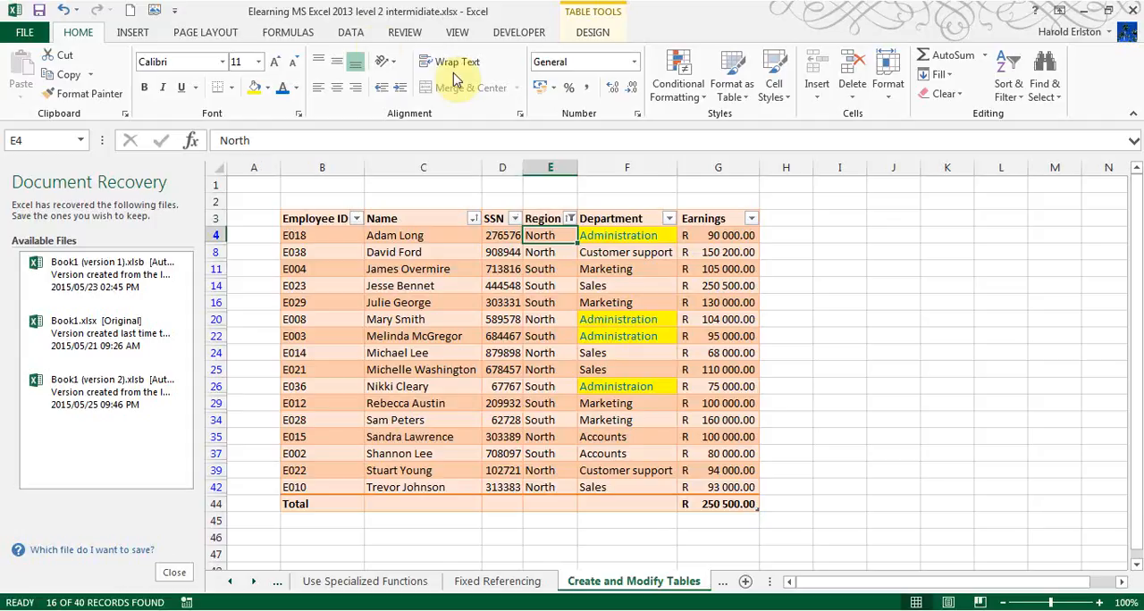
{"action": "left_click", "coordinate": [355, 34]}
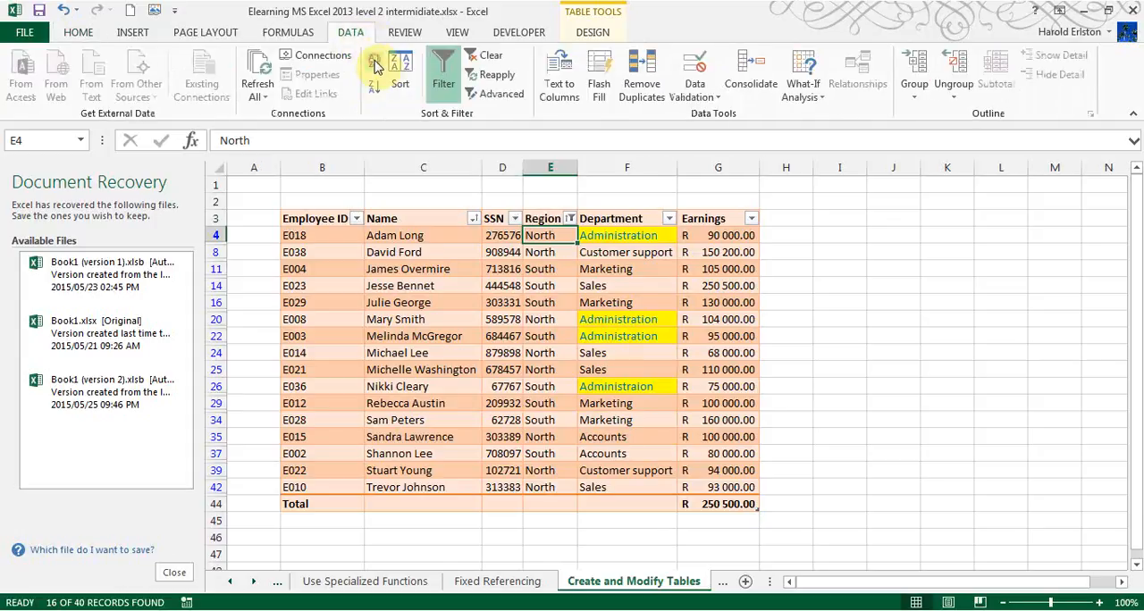
{"action": "left_click", "coordinate": [374, 60]}
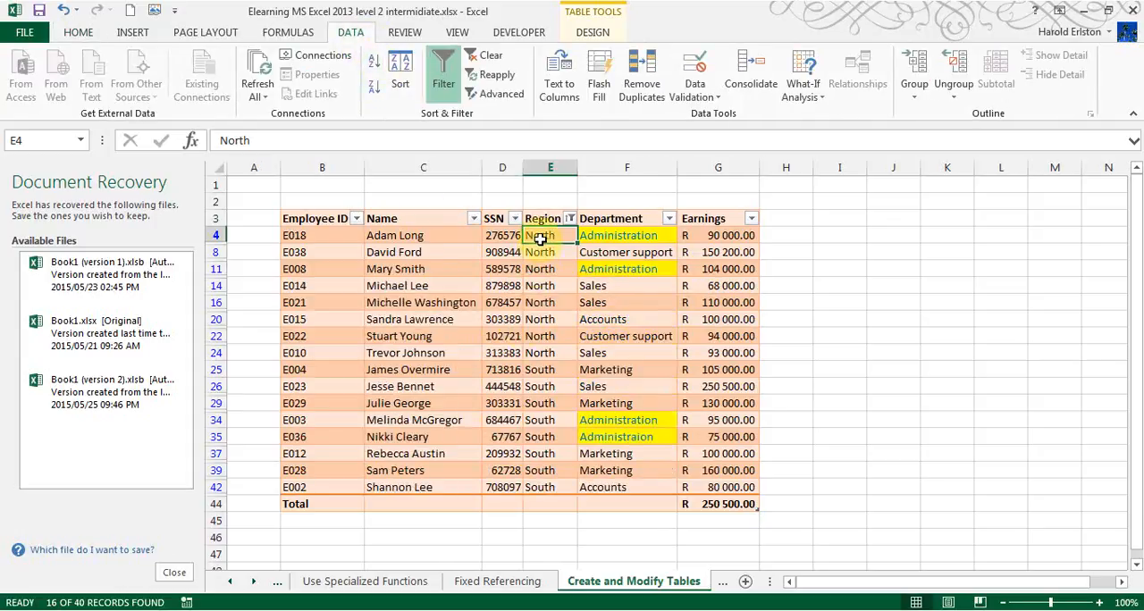
- Apply the blue font colour to the visible North entries from E4 to E24 in the Region column
{"action": "left_click_drag", "start_coordinate": [541, 236], "coordinate": [550, 352]}
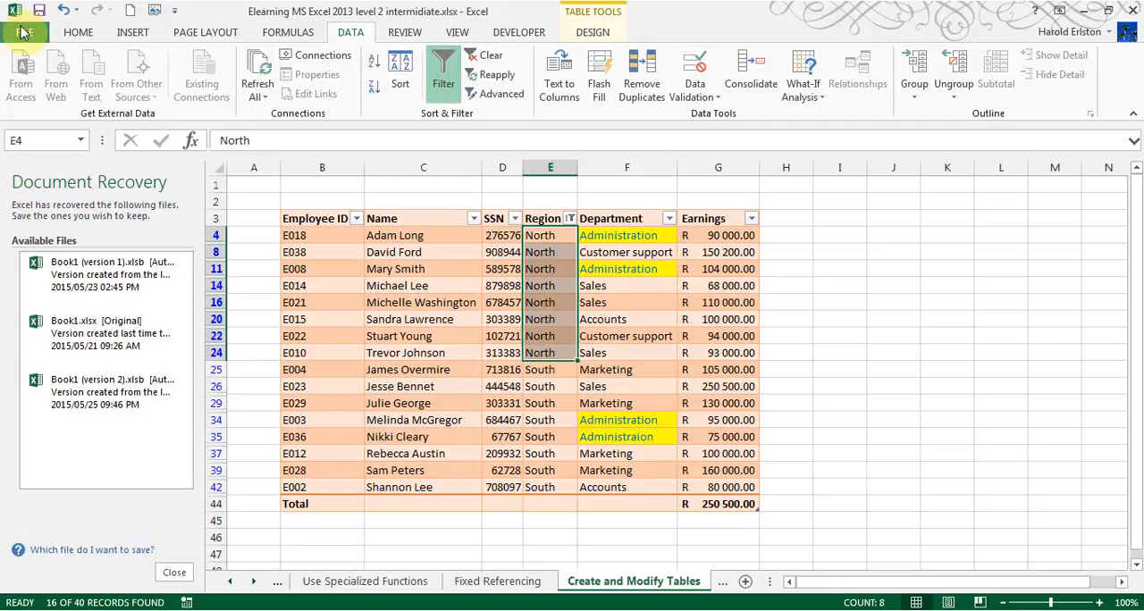
{"action": "left_click", "coordinate": [78, 33]}
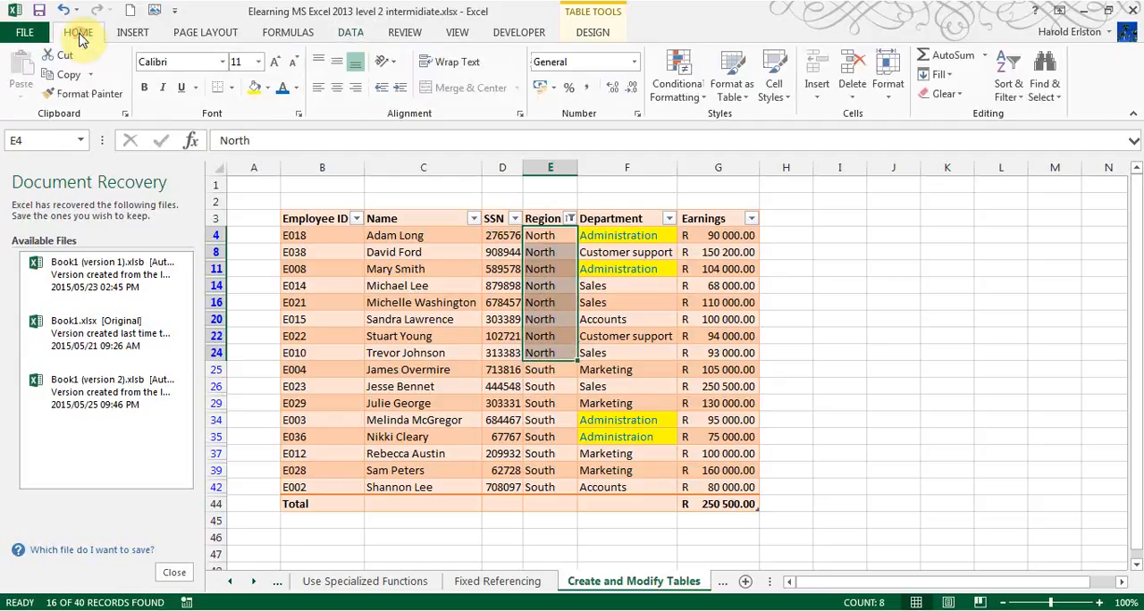
{"action": "left_click", "coordinate": [284, 89]}
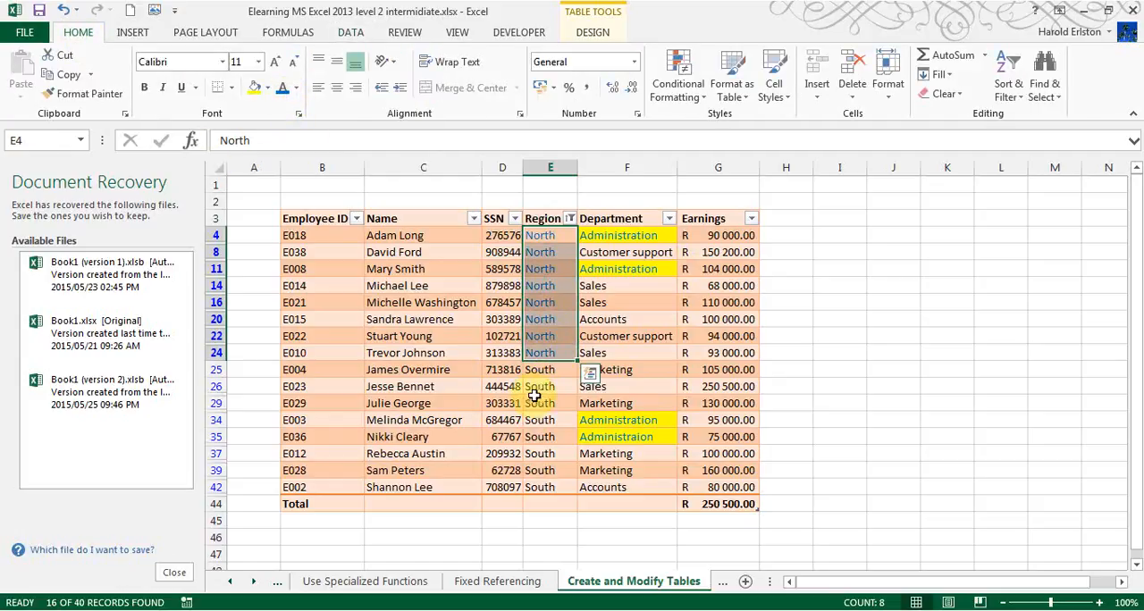
- Sort the table by the Employee ID column from A to Z
{"action": "left_click", "coordinate": [309, 268]}
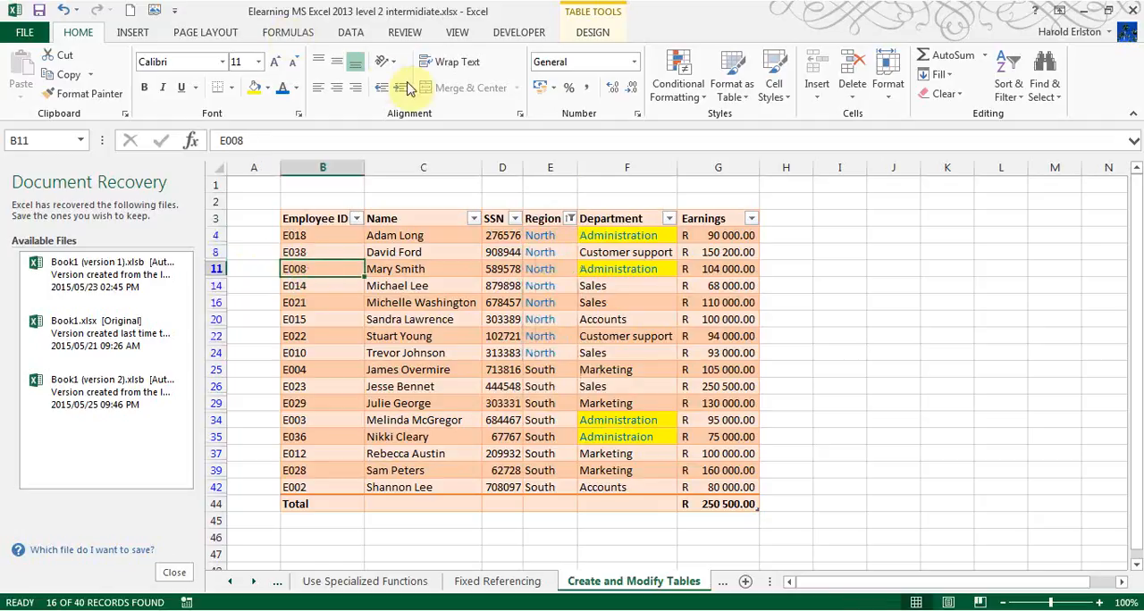
{"action": "left_click", "coordinate": [350, 36]}
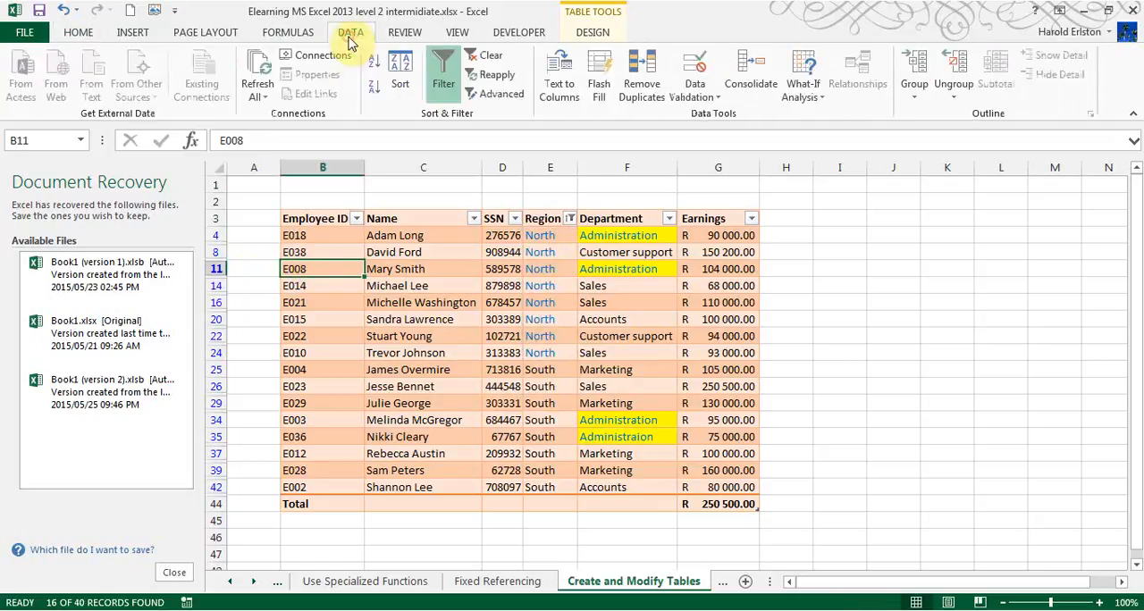
{"action": "left_click", "coordinate": [373, 62]}
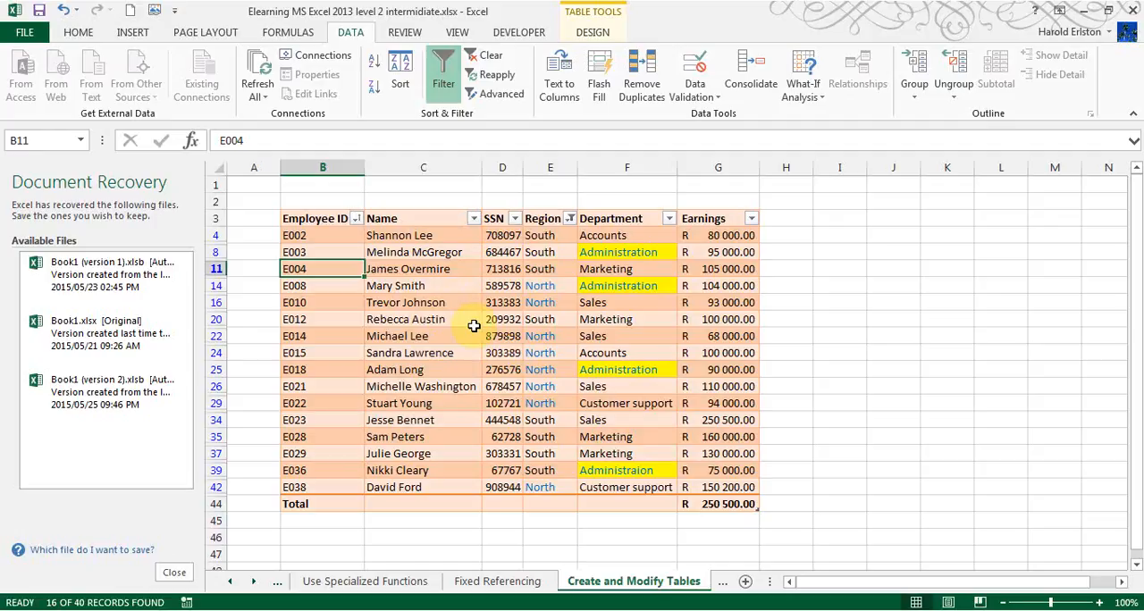
- Filter the Region column by the blue font colour
{"action": "left_click", "coordinate": [546, 280]}
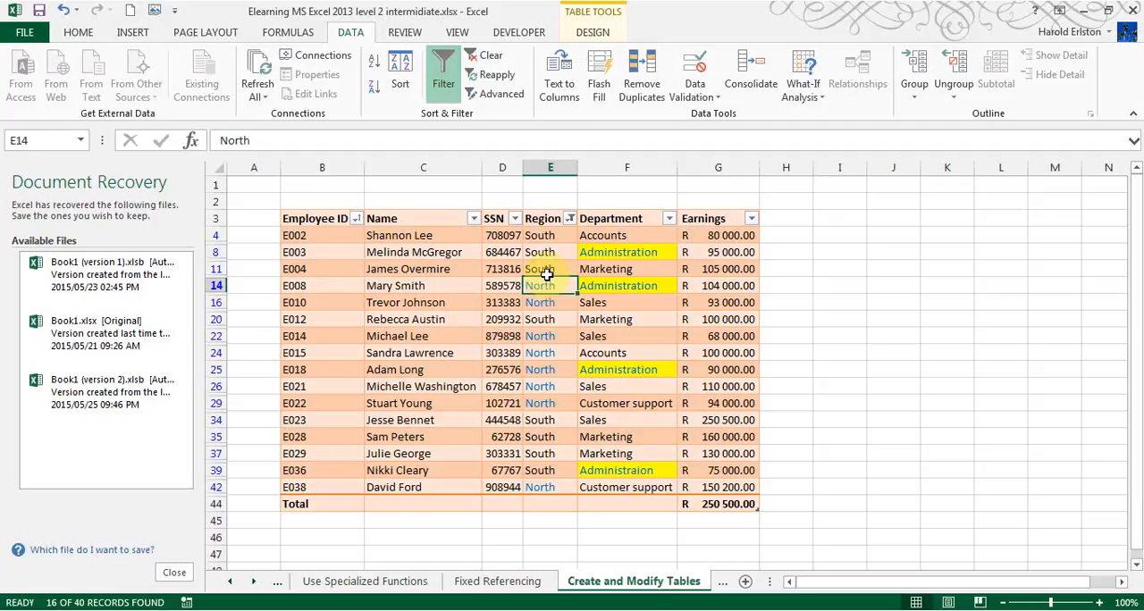
{"action": "left_click", "coordinate": [569, 219]}
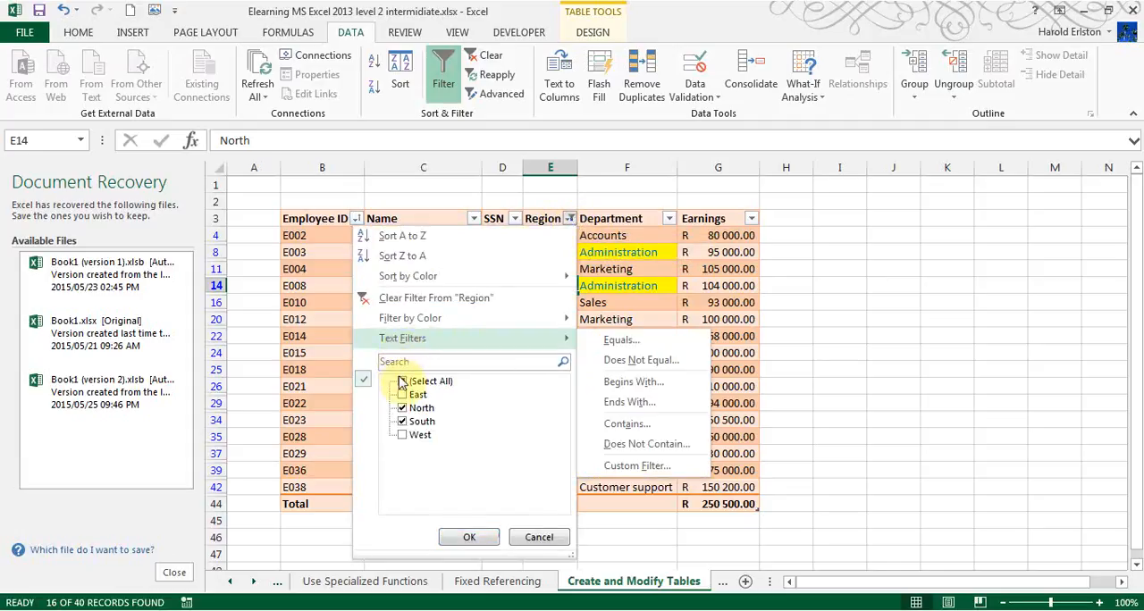
{"action": "mouse_move", "coordinate": [396, 326]}
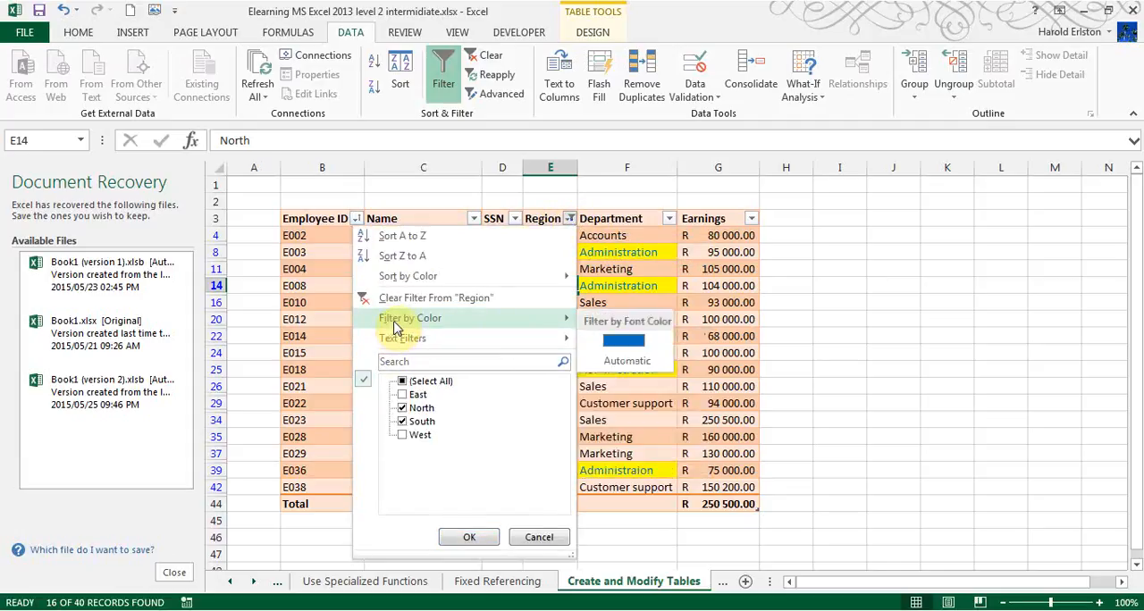
{"action": "left_click", "coordinate": [626, 340]}
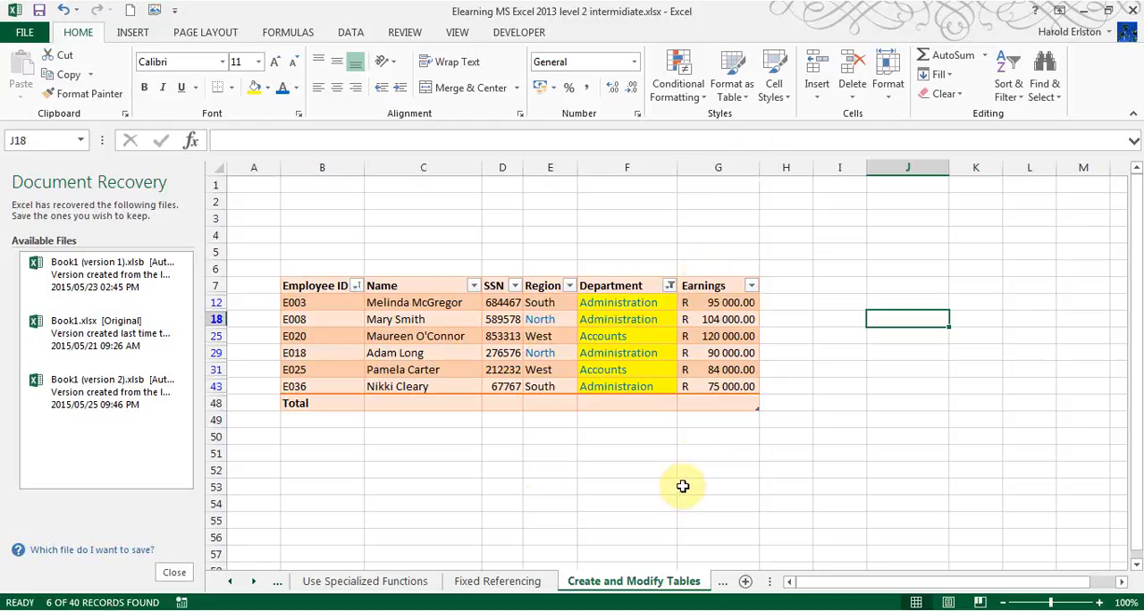
- Enter =SUM(G12:G43) for the Earnings column in cell G51 and move the formula to G4 above the table
{"action": "left_click", "coordinate": [700, 454]}
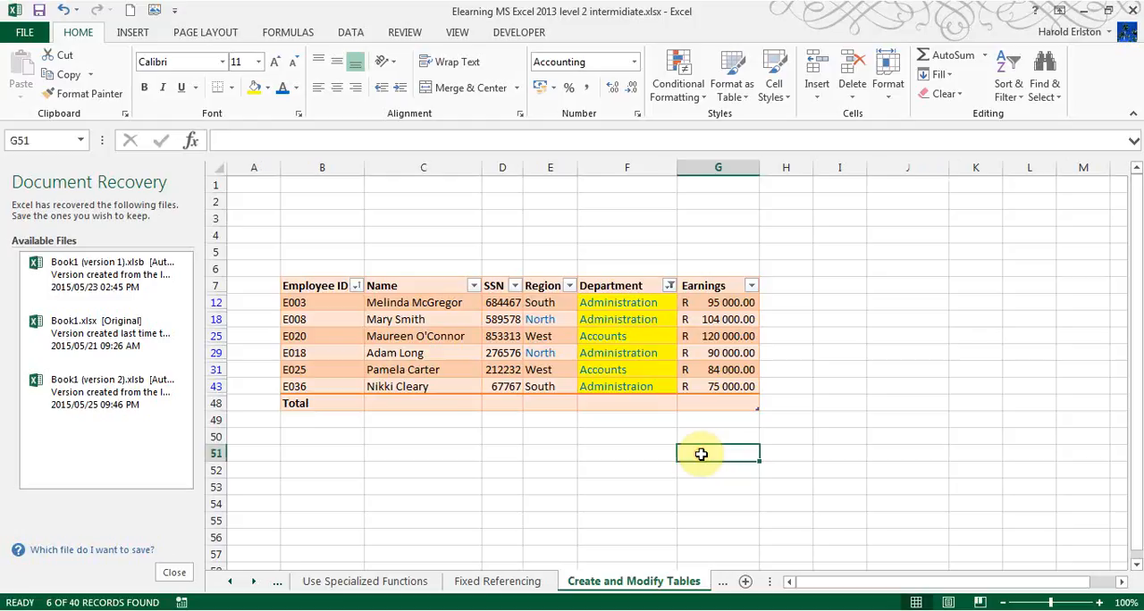
{"action": "type", "text": "="}
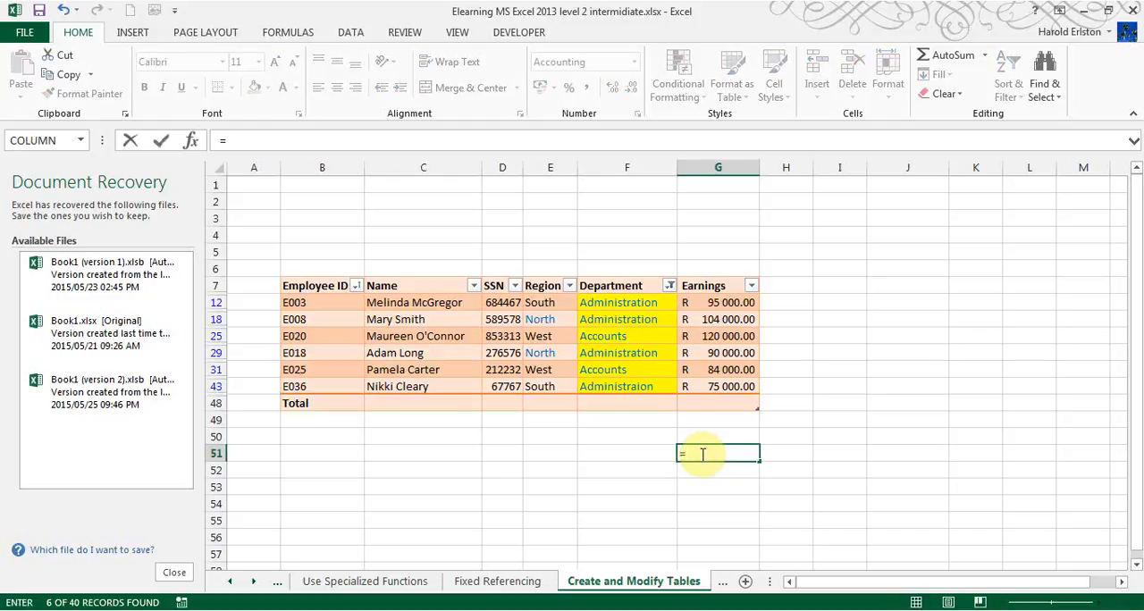
{"action": "type", "text": "sum("}
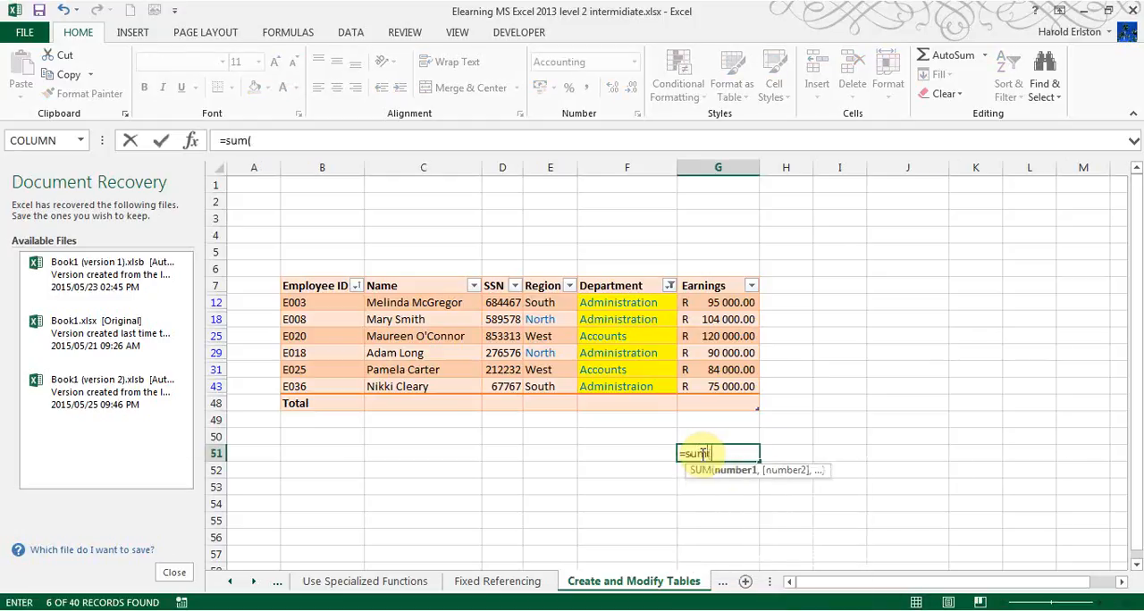
{"action": "left_click_drag", "start_coordinate": [722, 302], "coordinate": [735, 384]}
{"action": "key", "text": "Return"}
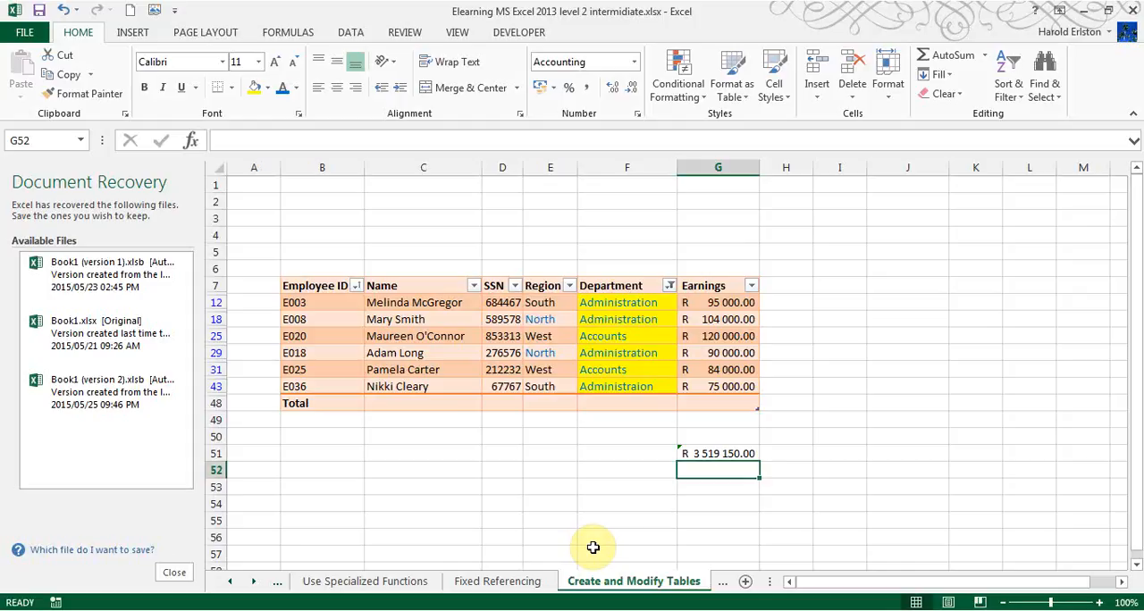
{"action": "left_click", "coordinate": [739, 449]}
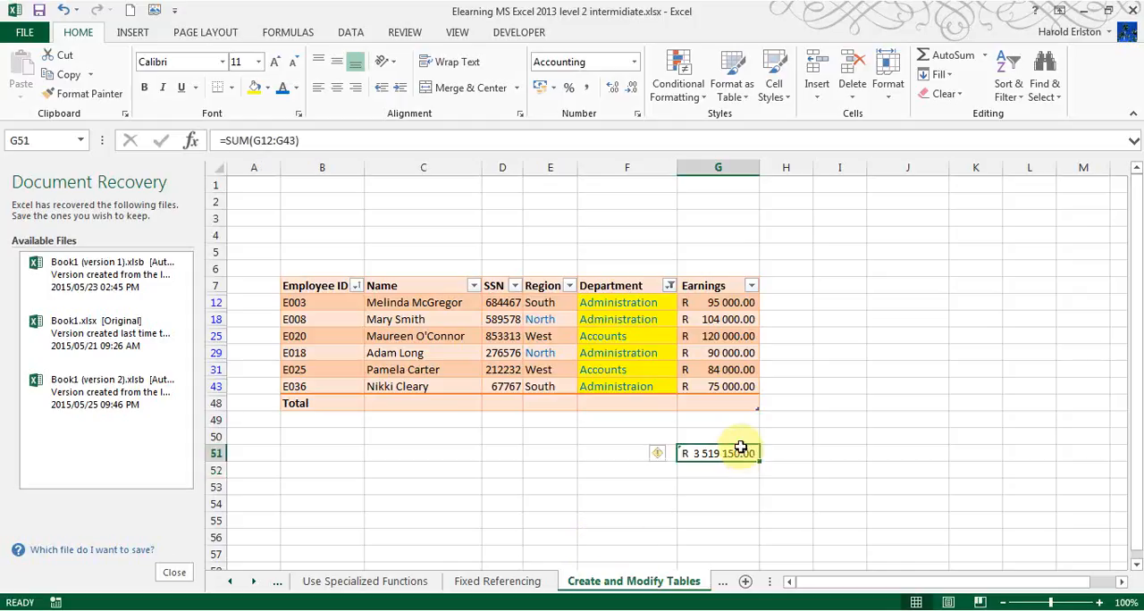
{"action": "left_click_drag", "start_coordinate": [740, 450], "coordinate": [749, 234]}
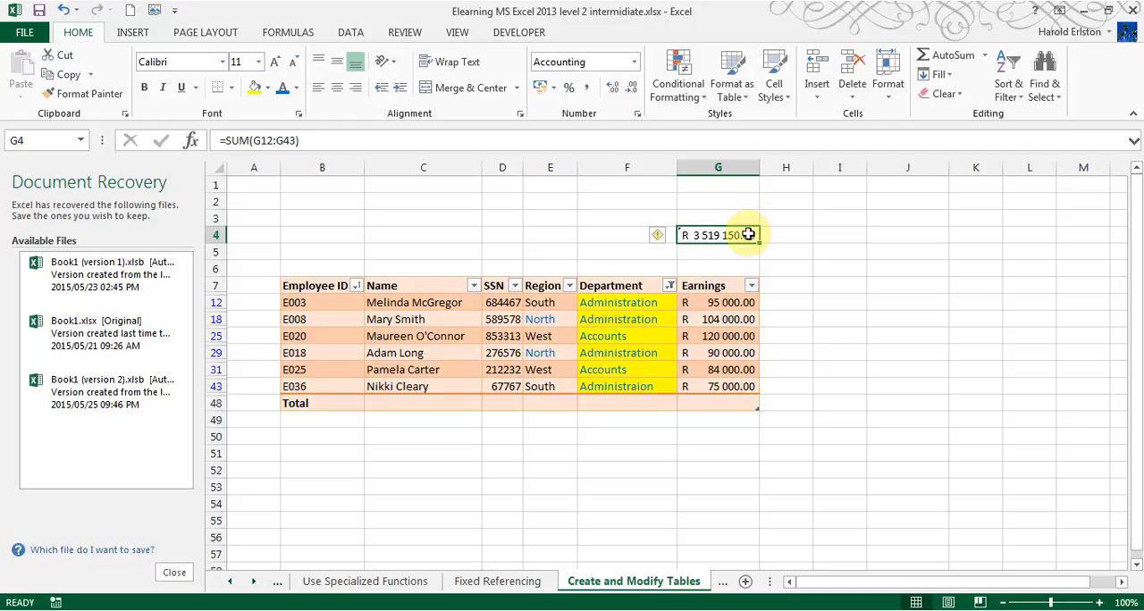
- Enter a SUBTOTAL formula in cell G2 using function 9 (SUM) over the Earnings range G12:G43
{"action": "left_click", "coordinate": [718, 198]}
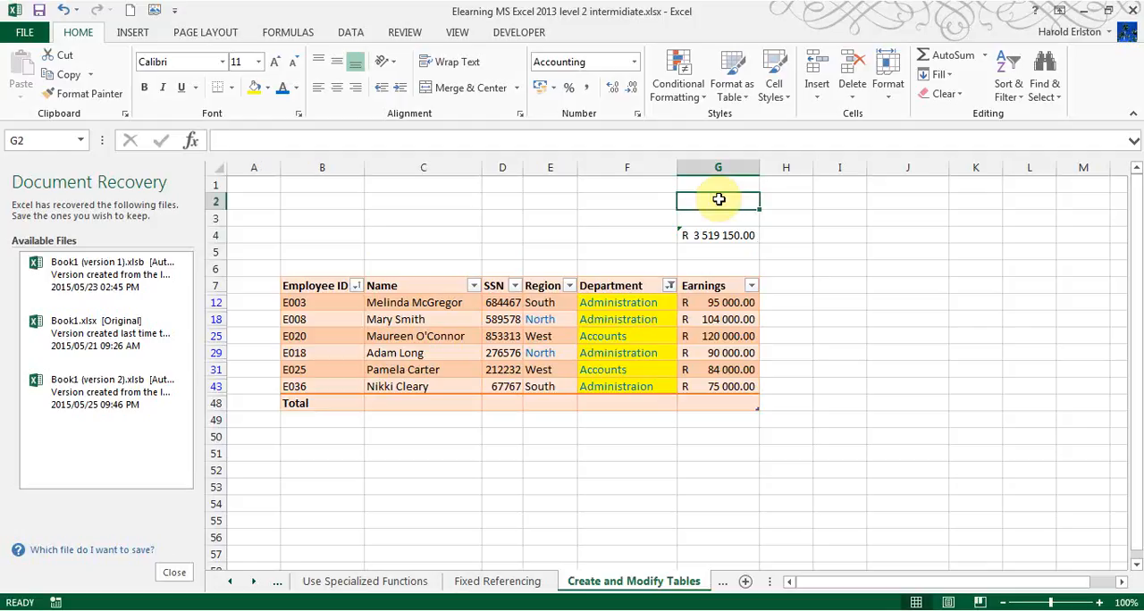
{"action": "type", "text": "="}
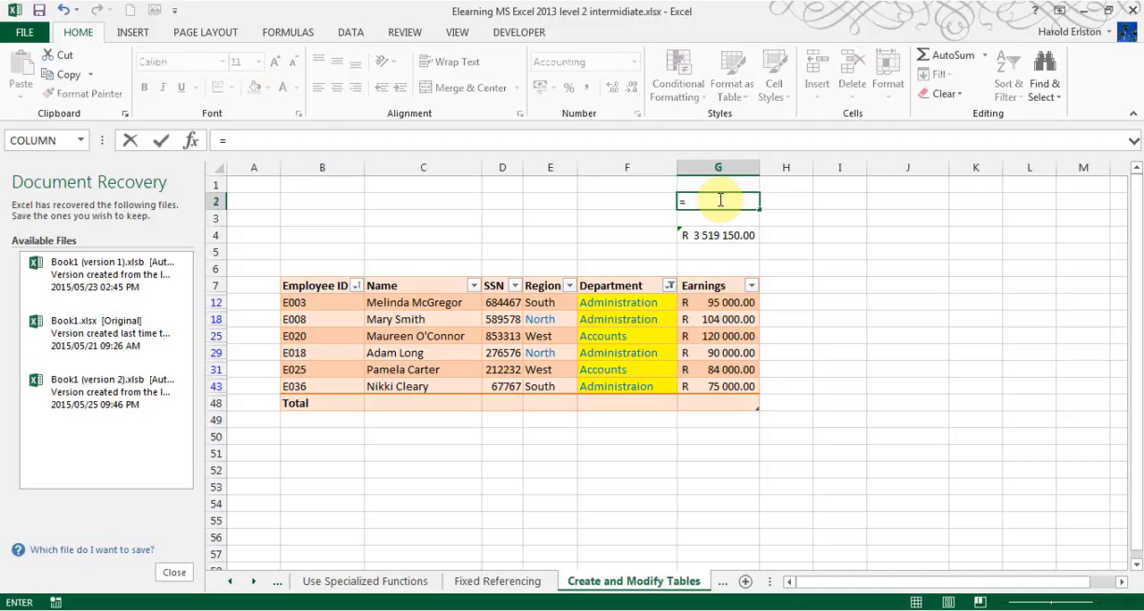
{"action": "type", "text": "sub"}
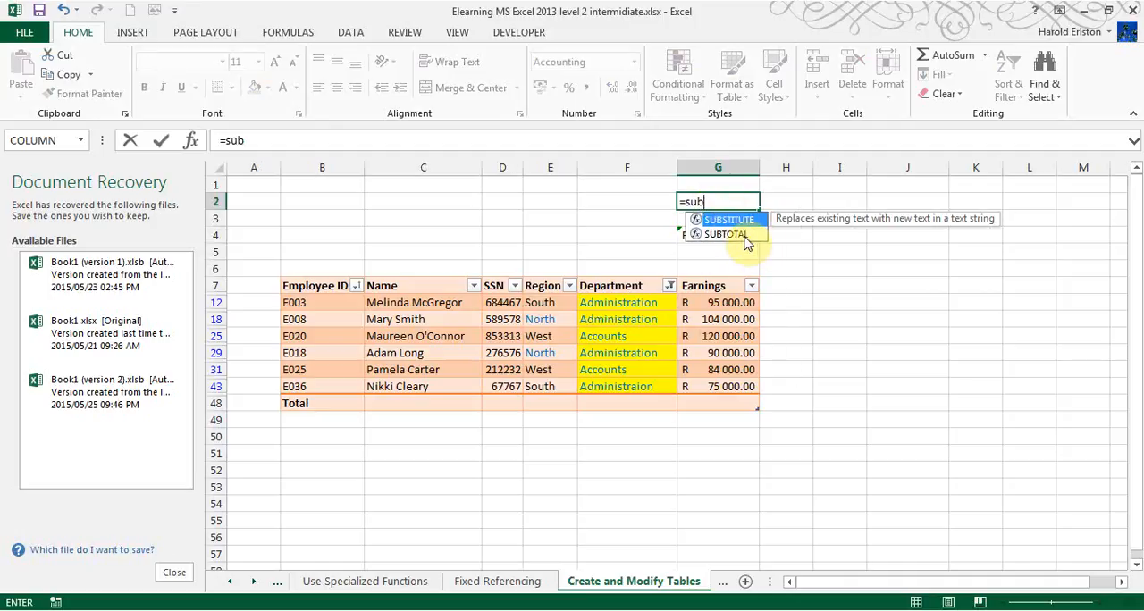
{"action": "double_click", "coordinate": [744, 237]}
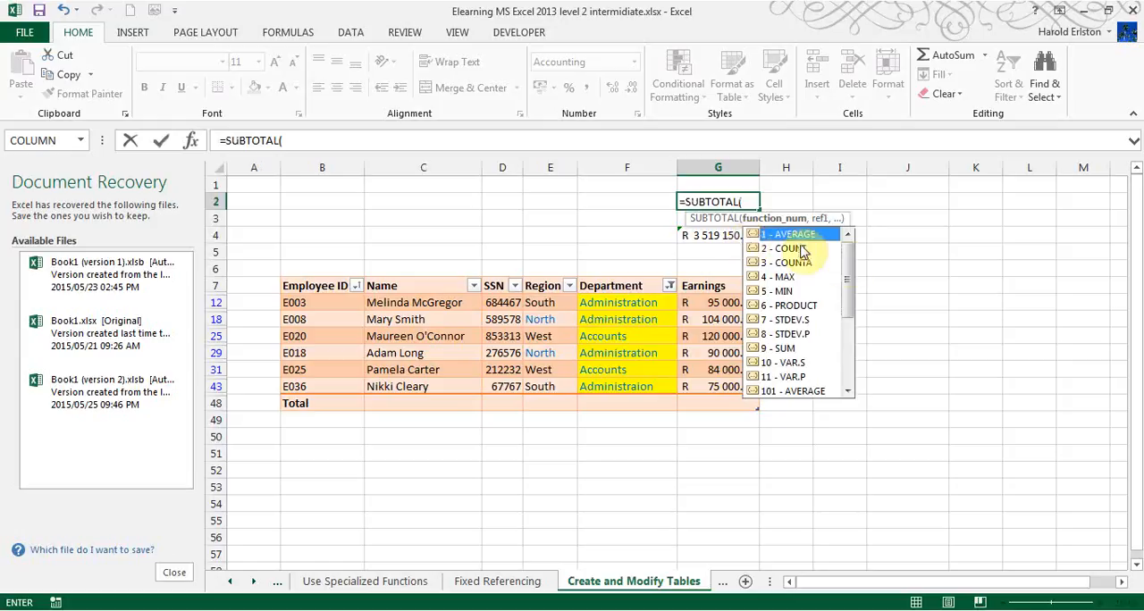
{"action": "mouse_move", "coordinate": [851, 265]}
{"action": "left_mouse_down"}
{"action": "mouse_move", "coordinate": [850, 331]}
{"action": "mouse_move", "coordinate": [860, 255]}
{"action": "left_mouse_up"}
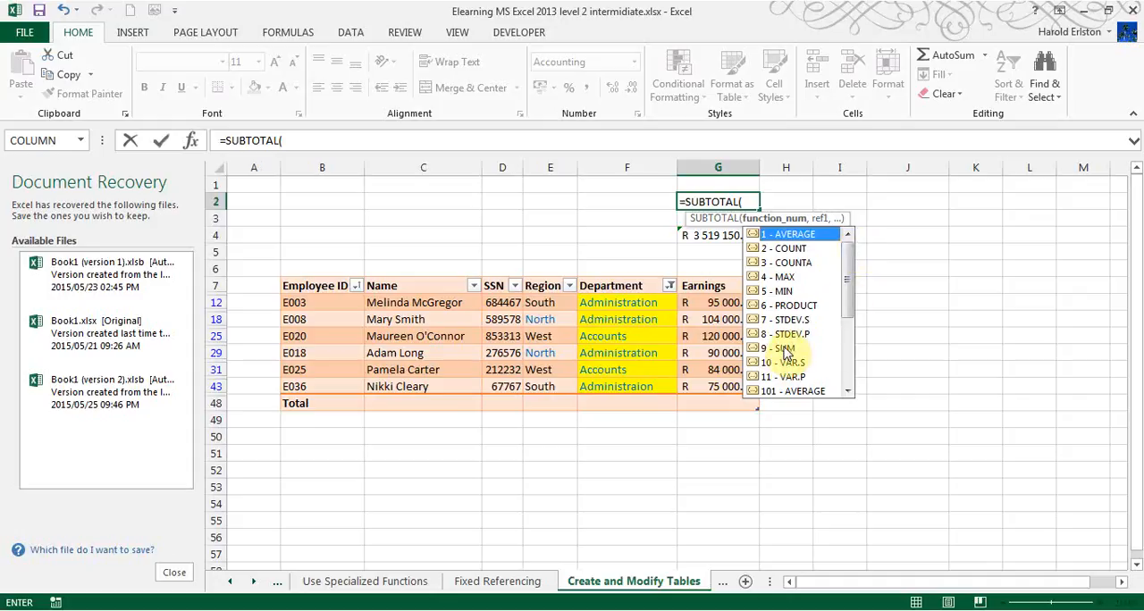
{"action": "type", "text": "9"}
{"action": "key", "text": "BackSpace"}
{"action": "double_click", "coordinate": [783, 348]}
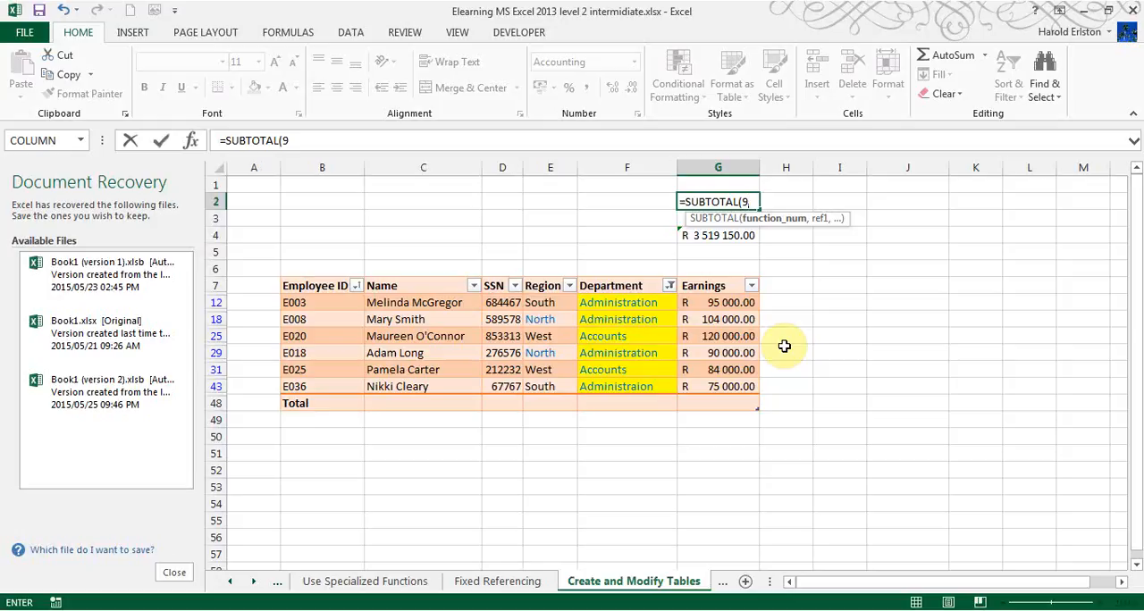
{"action": "type", "text": ","}
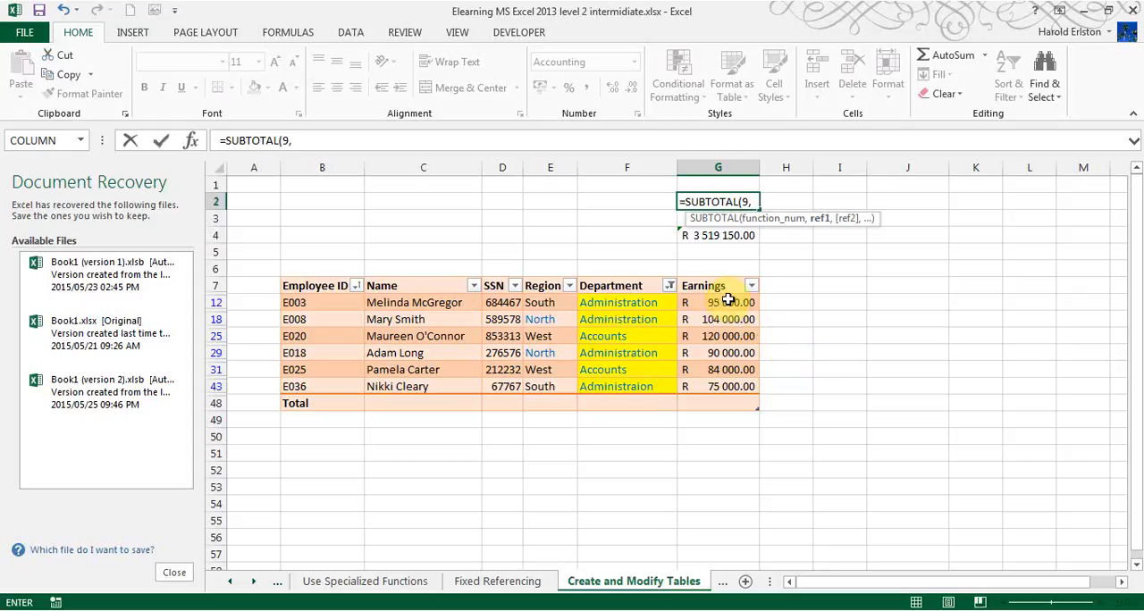
{"action": "left_click_drag", "start_coordinate": [728, 300], "coordinate": [727, 386]}
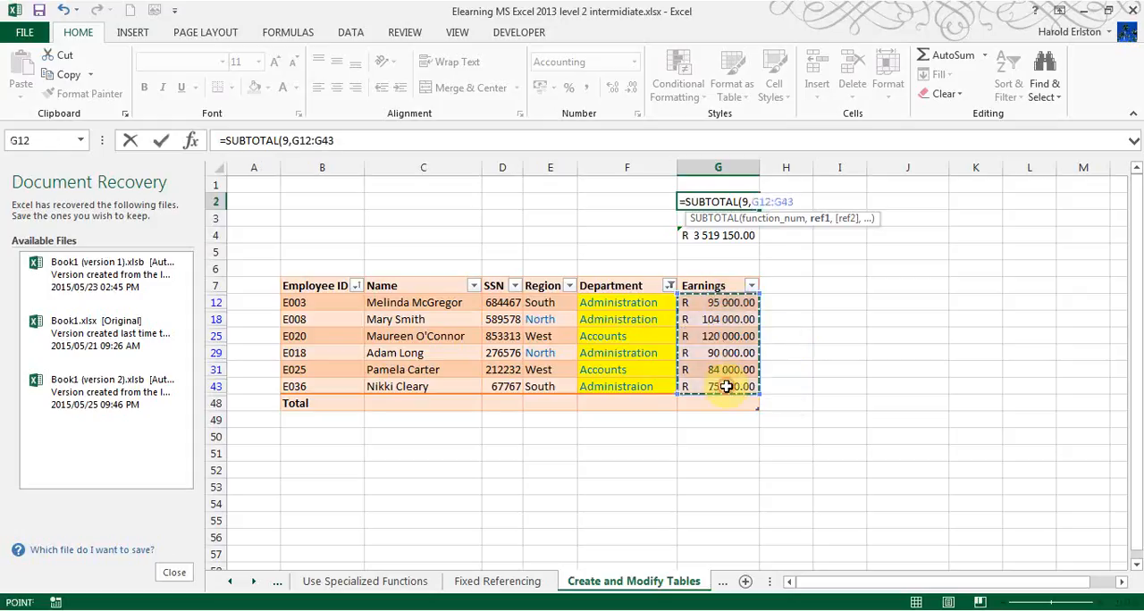
{"action": "key", "text": "Return"}
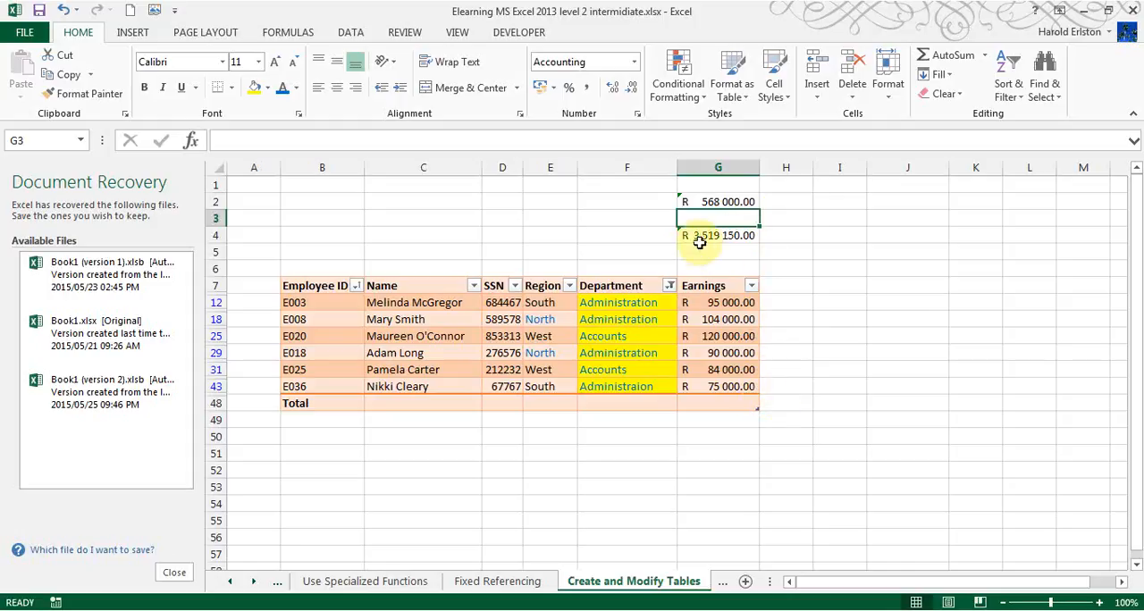
- Clear the colour filter from the Department column
{"action": "left_click", "coordinate": [670, 286]}
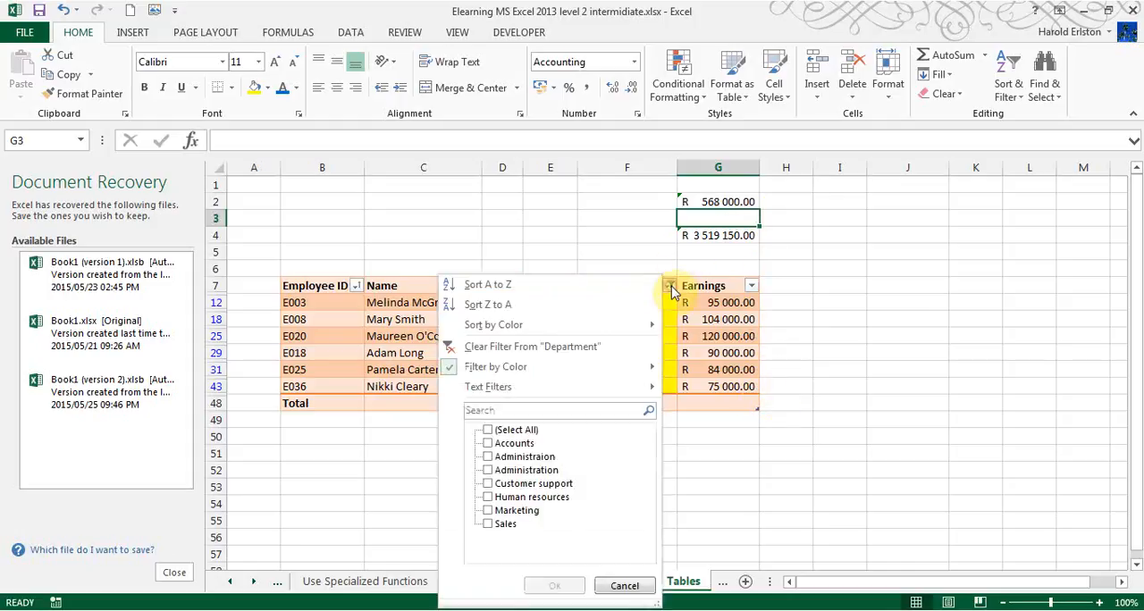
{"action": "mouse_move", "coordinate": [525, 372]}
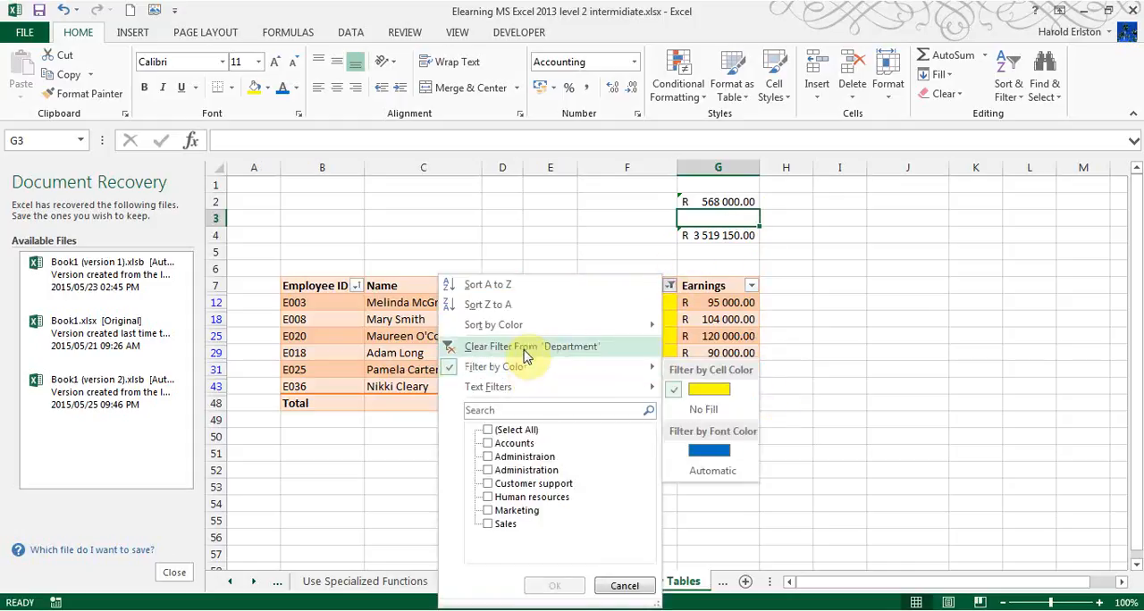
{"action": "left_click", "coordinate": [523, 347]}
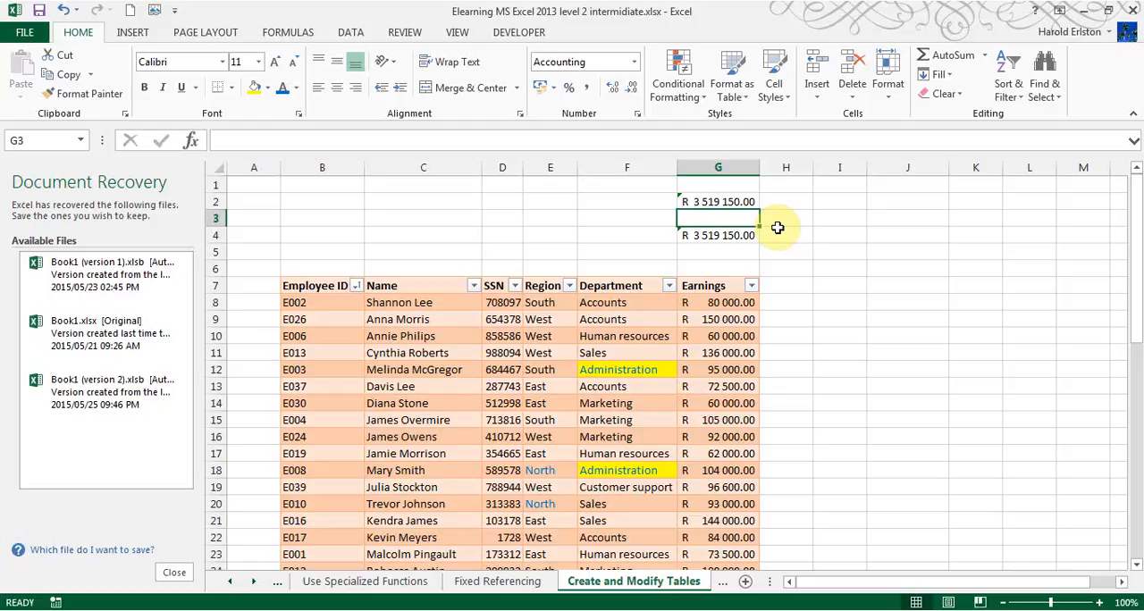
- Filter the Department column to show only Accounts
{"action": "left_click", "coordinate": [669, 286]}
{"action": "left_click", "coordinate": [490, 430]}
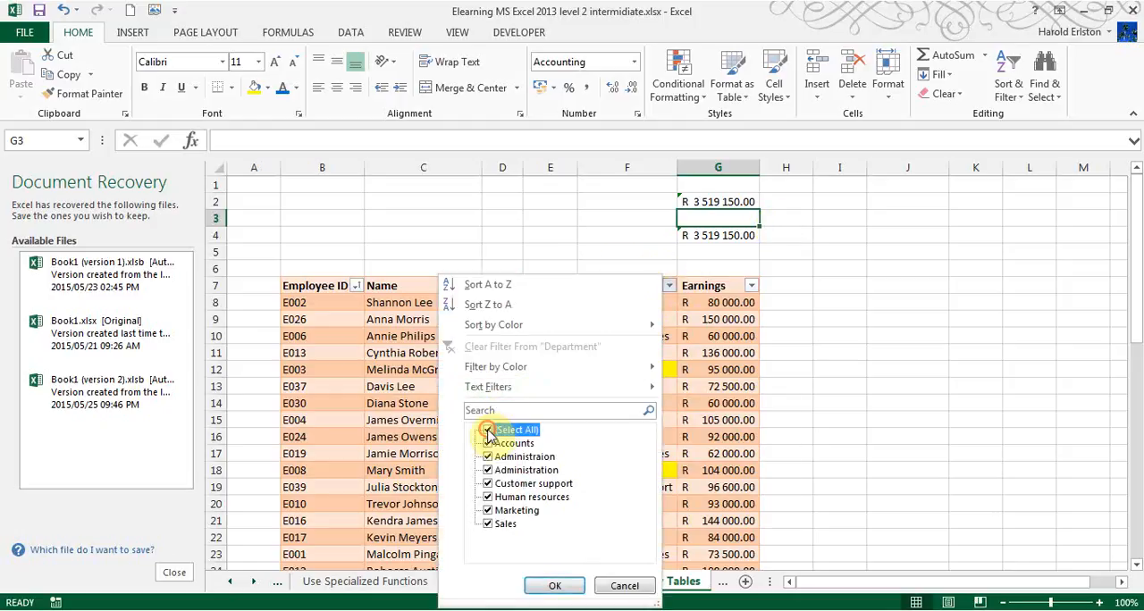
{"action": "left_click", "coordinate": [489, 444]}
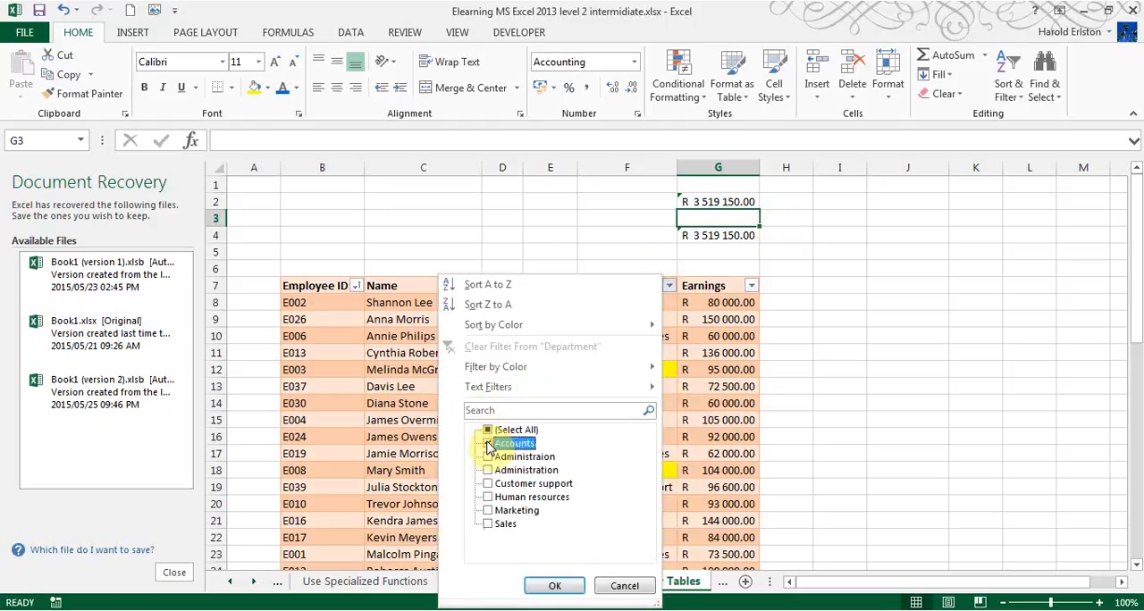
{"action": "left_click", "coordinate": [555, 588]}
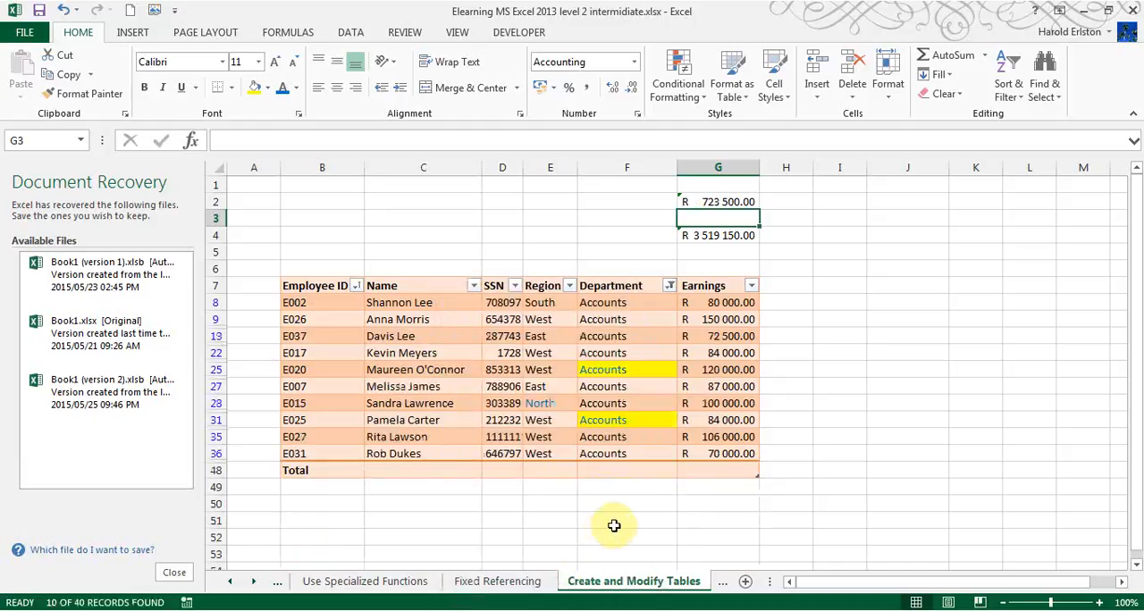